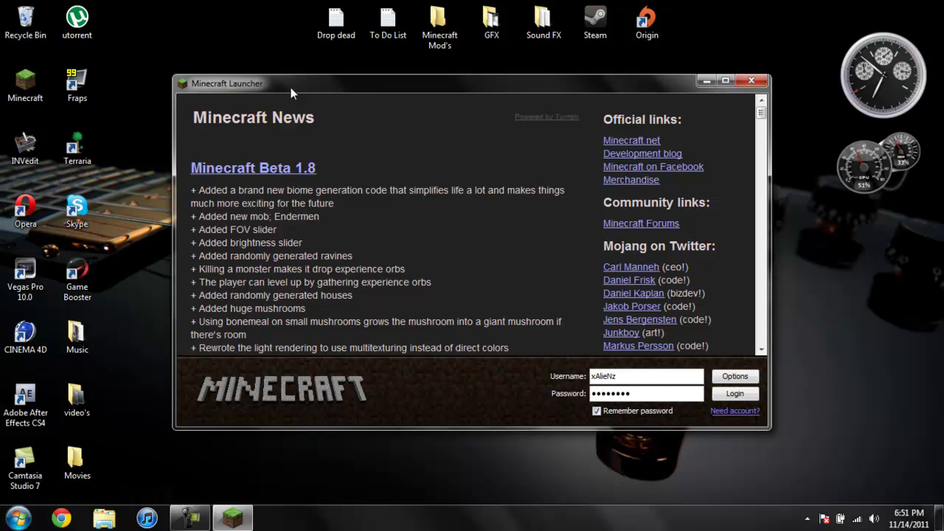
Step: Log in and load the 'Beautiful wonderland' single-player world
{"action": "left_click", "coordinate": [755, 398]}
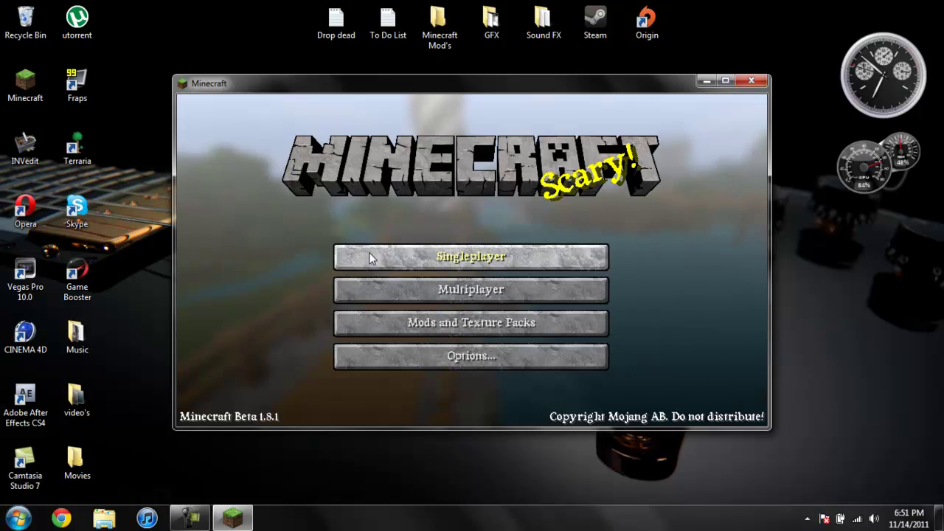
{"action": "left_click", "coordinate": [369, 253]}
{"action": "left_click", "coordinate": [389, 191]}
{"action": "left_click", "coordinate": [361, 367]}
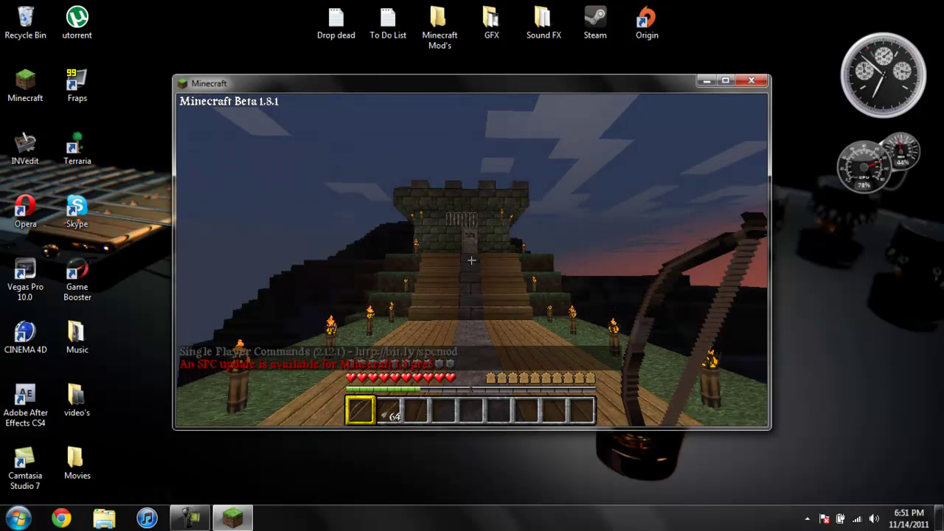
Step: Maximize the game window and resume play
{"action": "key", "text": "Escape"}
{"action": "left_click", "coordinate": [725, 80]}
{"action": "left_click", "coordinate": [542, 153]}
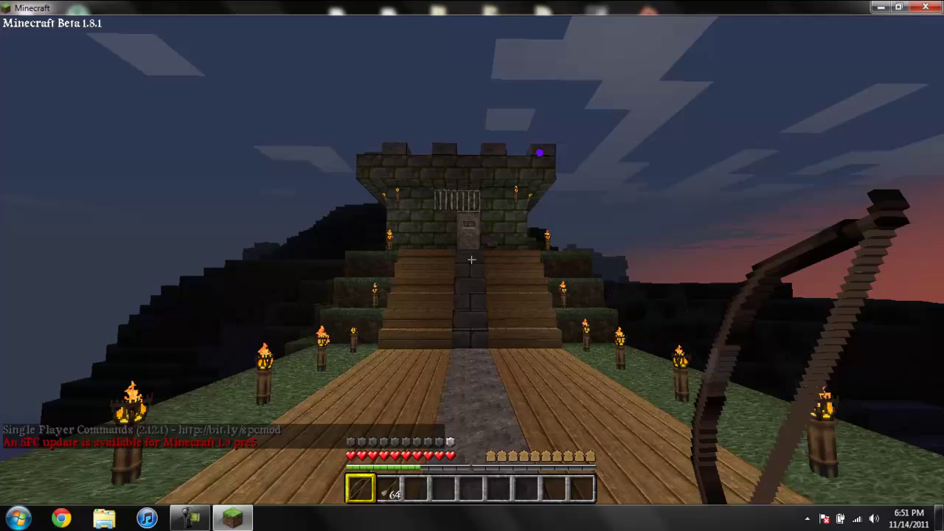
Step: Walk up to the castle and open its iron door
{"action": "key", "text": "w"}
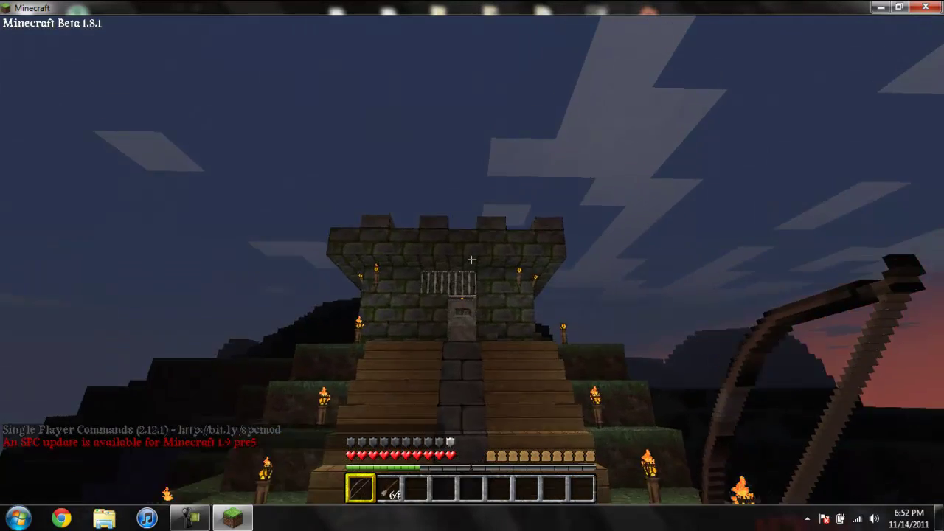
{"action": "key", "text": "w"}
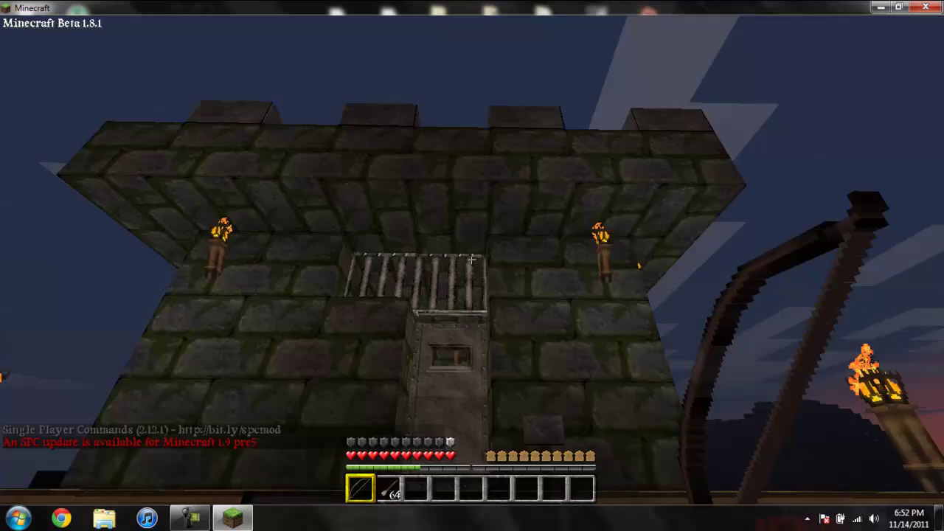
{"action": "mouse_move", "coordinate": [472, 259]}
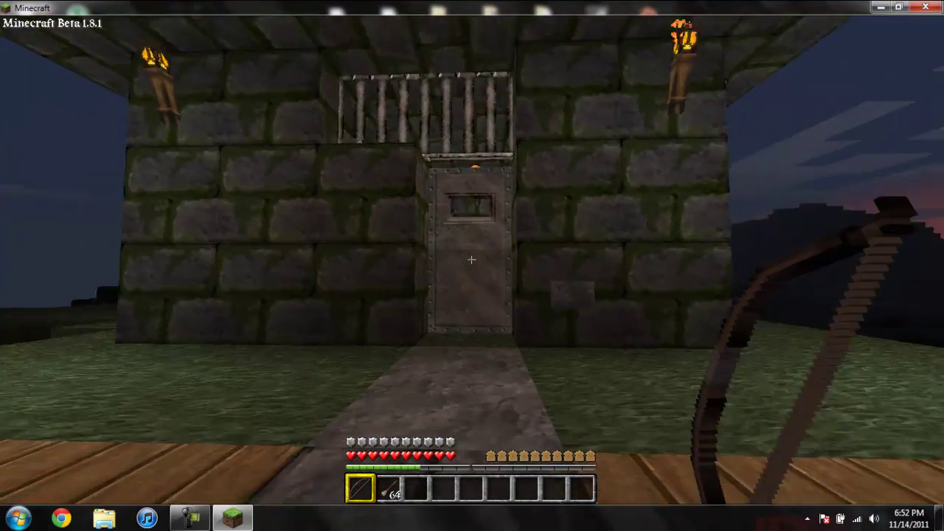
{"action": "key", "text": "w"}
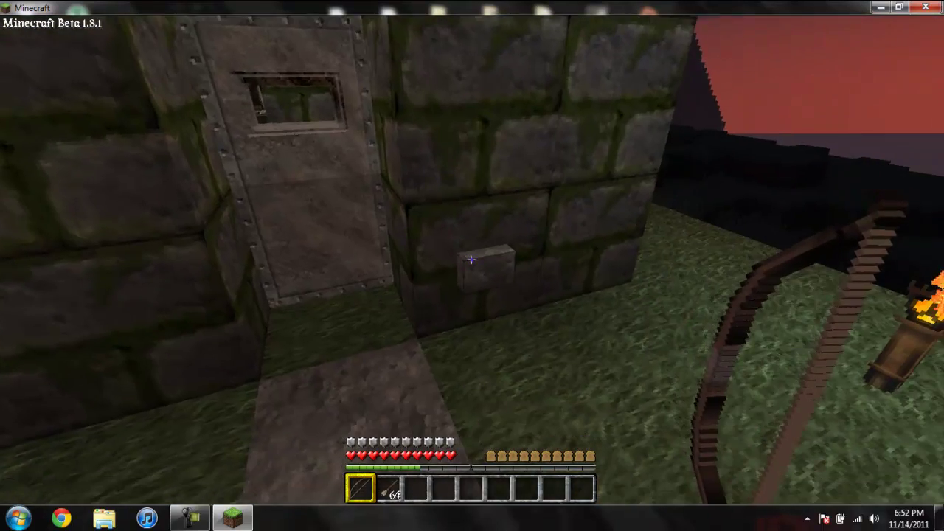
{"action": "right_click", "coordinate": [472, 259]}
{"action": "mouse_move", "coordinate": [472, 259]}
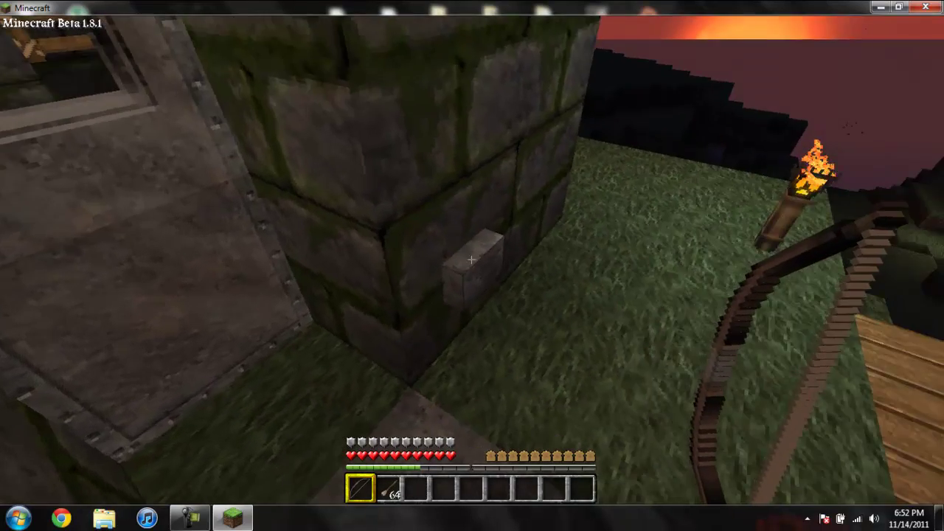
{"action": "right_click", "coordinate": [472, 259]}
Step: Enter the dungeon and open the chest in the corner
{"action": "key", "text": "w"}
{"action": "right_click", "coordinate": [472, 260]}
{"action": "key", "text": "w"}
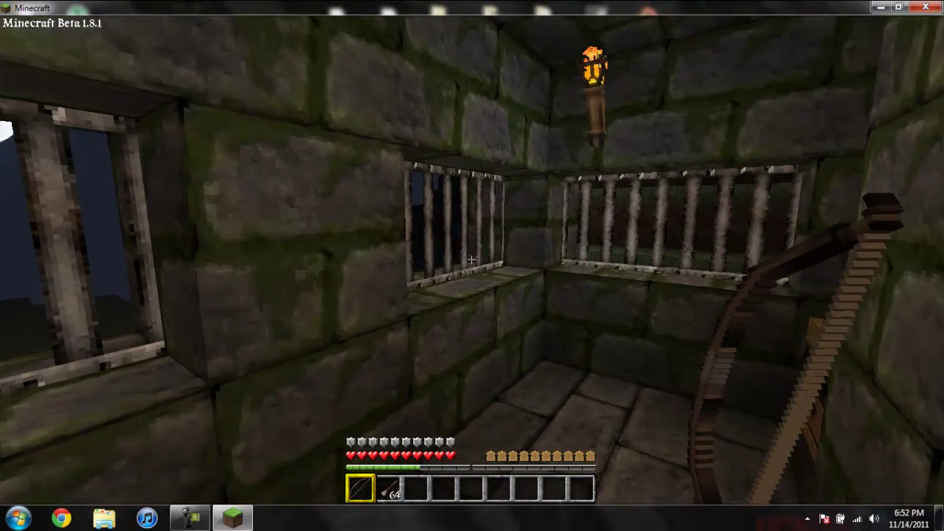
{"action": "key", "text": "w"}
{"action": "right_click", "coordinate": [472, 260]}
Step: Put the Nexus in hotbar slot 1, the bow in slot 3 and arrows in slot 4
{"action": "left_click", "coordinate": [374, 229]}
{"action": "left_click", "coordinate": [371, 352]}
{"action": "left_click", "coordinate": [415, 347]}
{"action": "left_click", "coordinate": [402, 352]}
{"action": "left_click", "coordinate": [447, 351]}
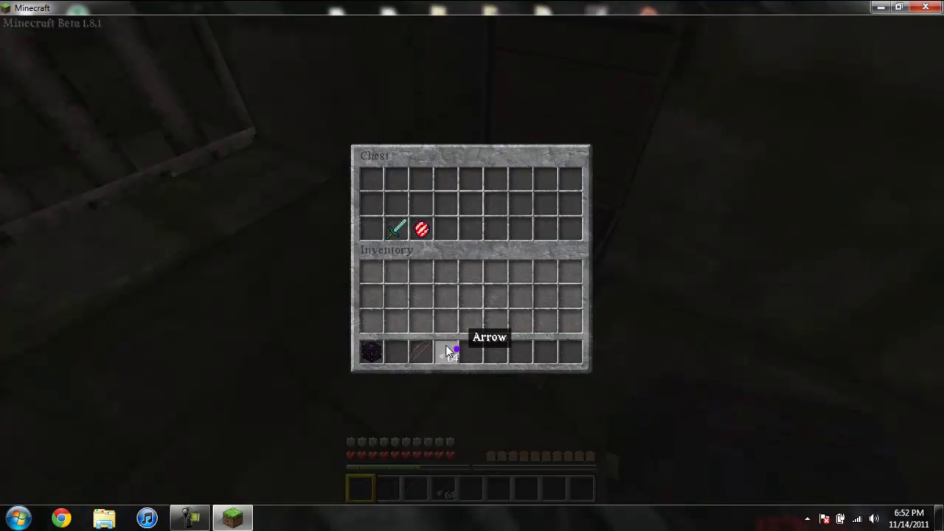
Step: Put the Infused Sword in hotbar slot 2 and the Nexus Catalyst in slot 5
{"action": "left_click", "coordinate": [395, 224]}
{"action": "left_click", "coordinate": [401, 349]}
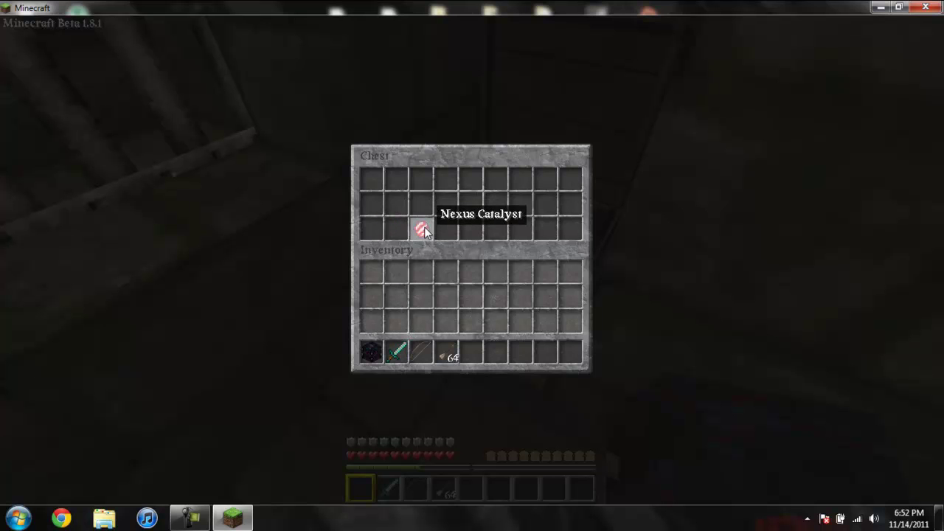
{"action": "left_click", "coordinate": [421, 229]}
{"action": "left_click", "coordinate": [396, 292]}
{"action": "left_click", "coordinate": [395, 292]}
{"action": "left_click", "coordinate": [470, 351]}
{"action": "key", "text": "e"}
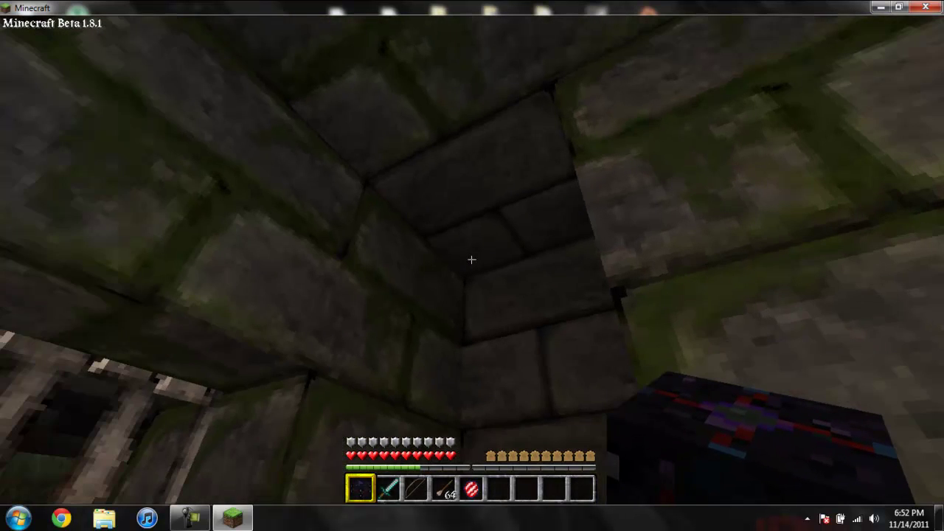
Step: Place the Nexus on the wall and insert the Nexus Catalyst to start Wave 1
{"action": "right_click", "coordinate": [472, 260]}
{"action": "right_click", "coordinate": [472, 260]}
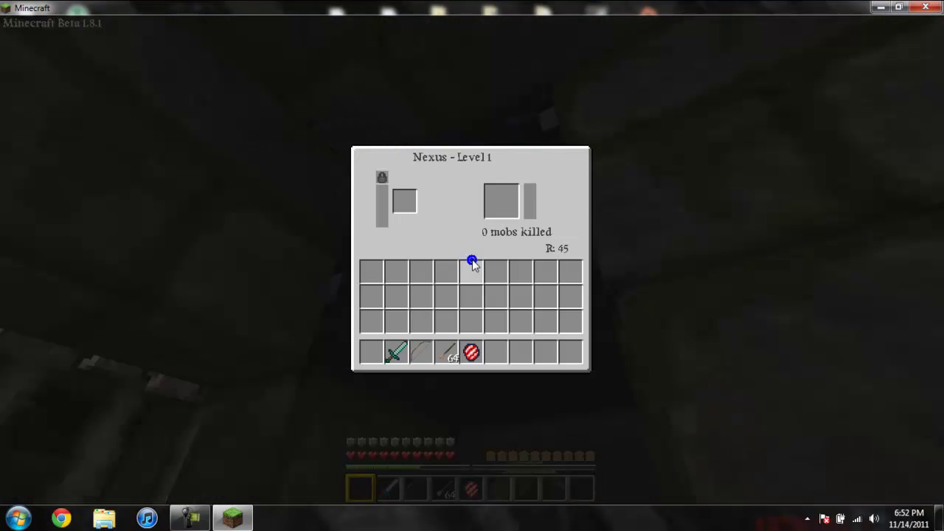
{"action": "left_click", "coordinate": [472, 354]}
{"action": "left_click", "coordinate": [404, 204]}
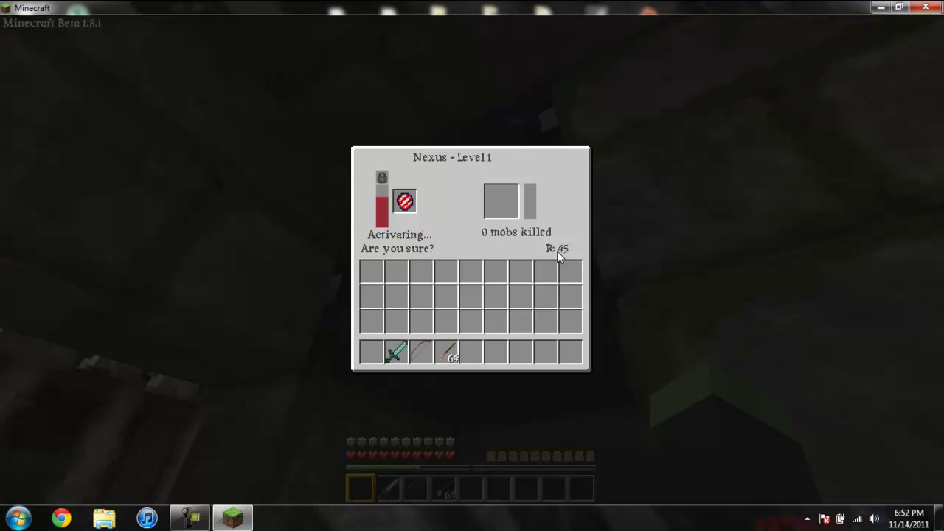
Step: Move the diamond sword to hotbar slot 1 and the 64 arrows to slot 3
{"action": "left_click", "coordinate": [398, 351]}
{"action": "left_click", "coordinate": [376, 352]}
{"action": "left_click", "coordinate": [452, 352]}
{"action": "left_click", "coordinate": [421, 353]}
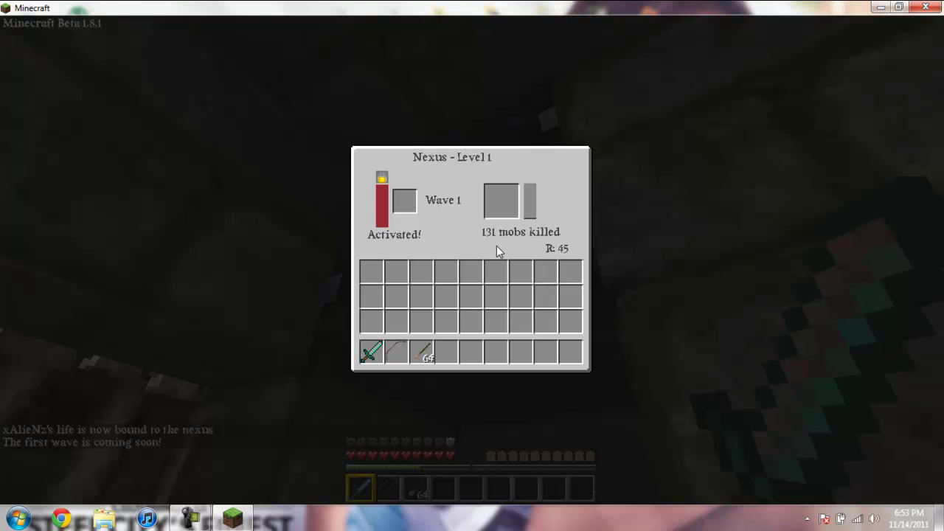
Step: Leave the Nexus screen and climb the ladder onto the castle roof
{"action": "key", "text": "Escape"}
{"action": "key", "text": "w"}
{"action": "key", "text": "w"}
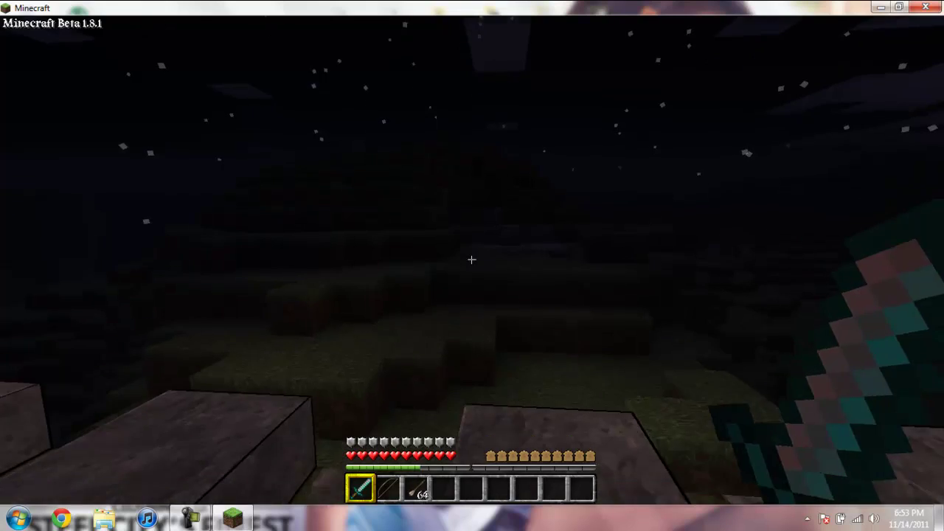
{"action": "key", "text": "w"}
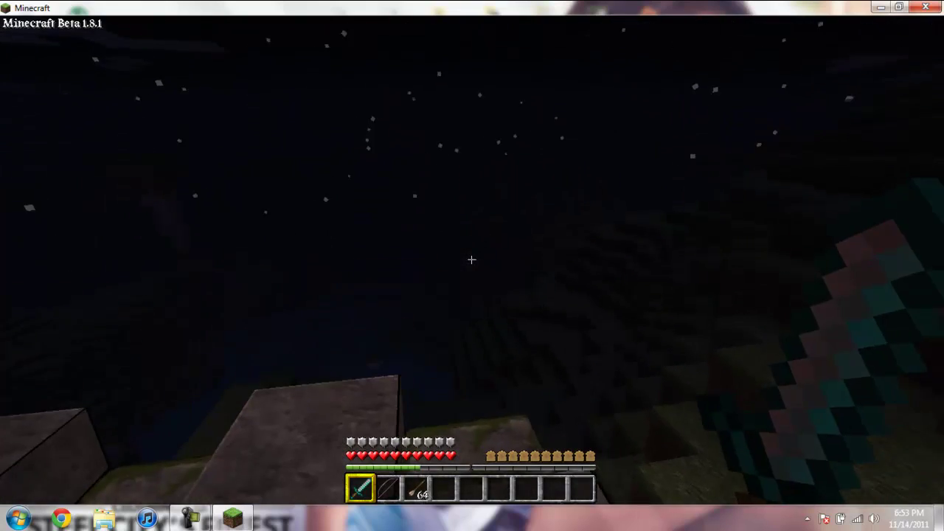
{"action": "key", "text": "w"}
{"action": "key", "text": "w"}
{"action": "key", "text": "w"}
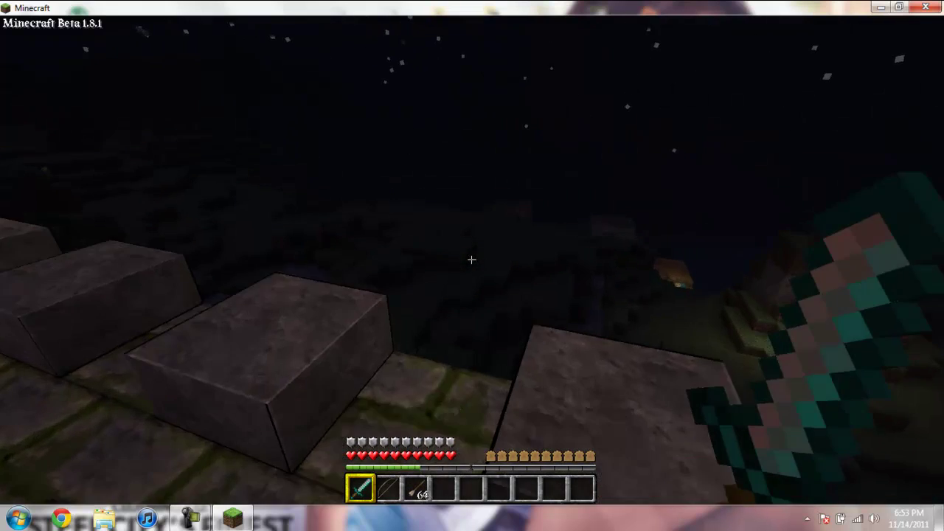
{"action": "key", "text": "w"}
Step: Set the difficulty to Hard in Options and return to the roof's edge
{"action": "key", "text": "Escape"}
{"action": "left_click", "coordinate": [493, 262]}
{"action": "left_click", "coordinate": [606, 177]}
{"action": "left_click", "coordinate": [607, 177]}
{"action": "left_click", "coordinate": [604, 178]}
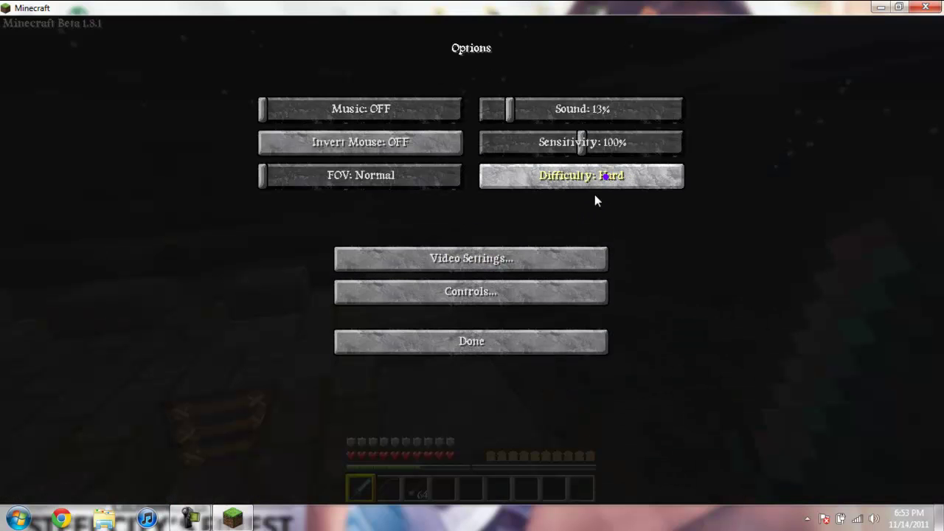
{"action": "left_click", "coordinate": [523, 338]}
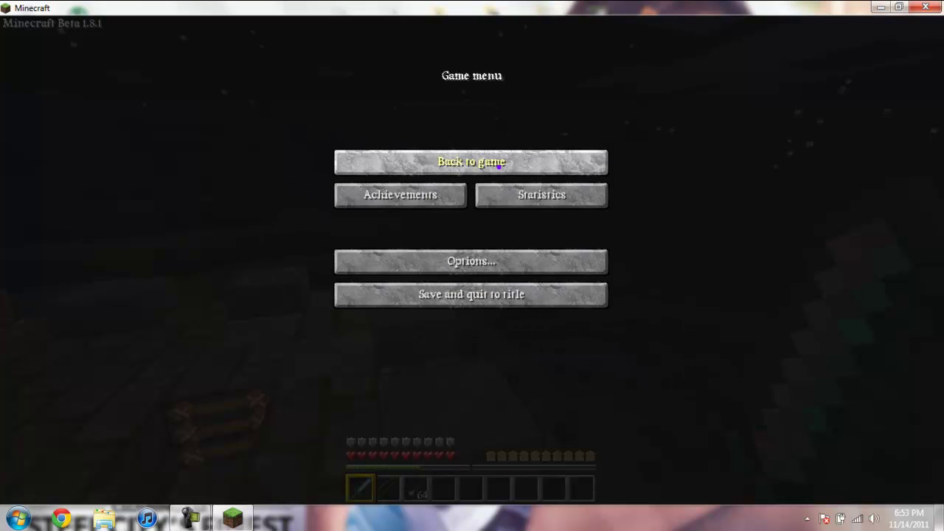
{"action": "left_click", "coordinate": [499, 166]}
{"action": "key", "text": "w"}
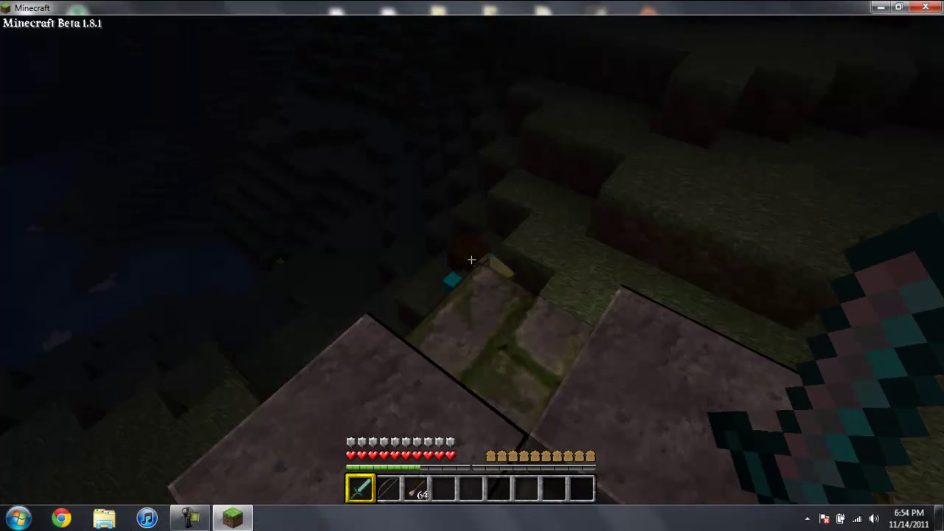
Step: Kill the pig below the tower and pick up its raw porkchop
{"action": "left_click", "coordinate": [472, 260]}
{"action": "left_click", "coordinate": [472, 259]}
{"action": "left_click", "coordinate": [472, 259]}
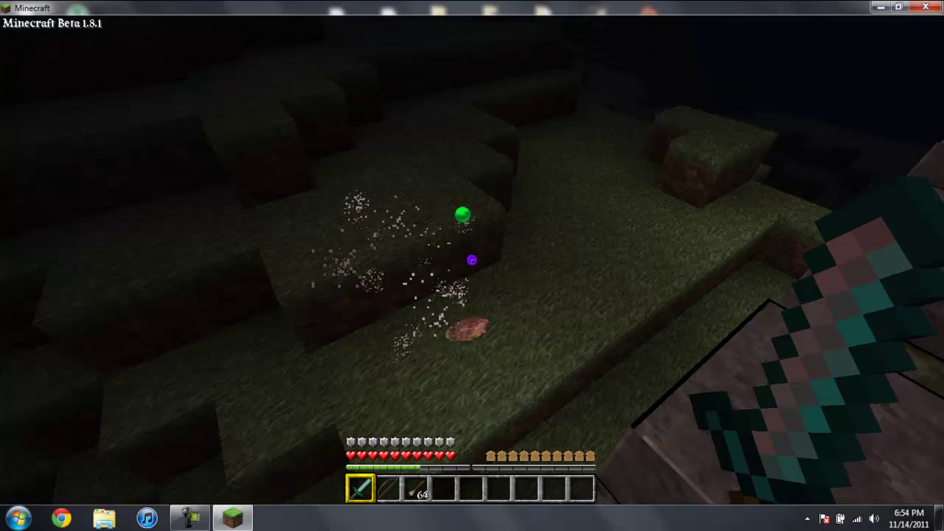
{"action": "left_click", "coordinate": [472, 260]}
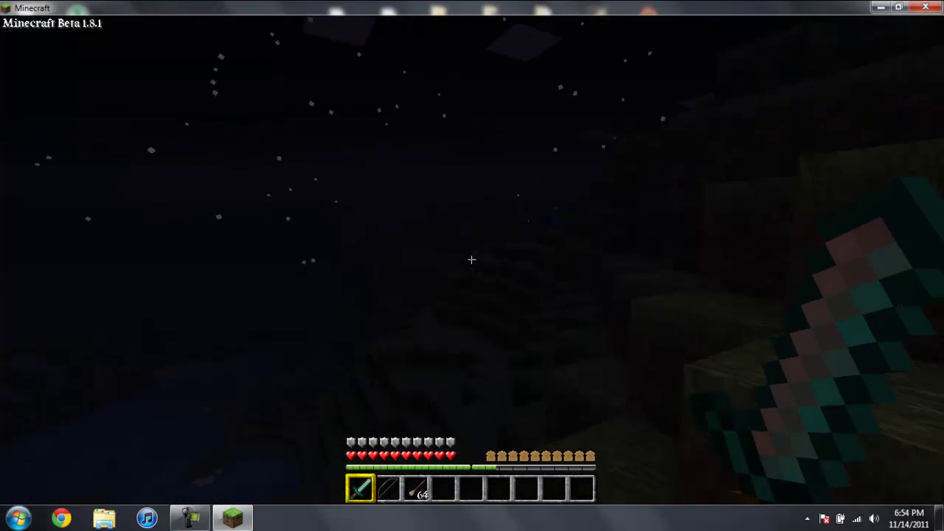
{"action": "key", "text": "w"}
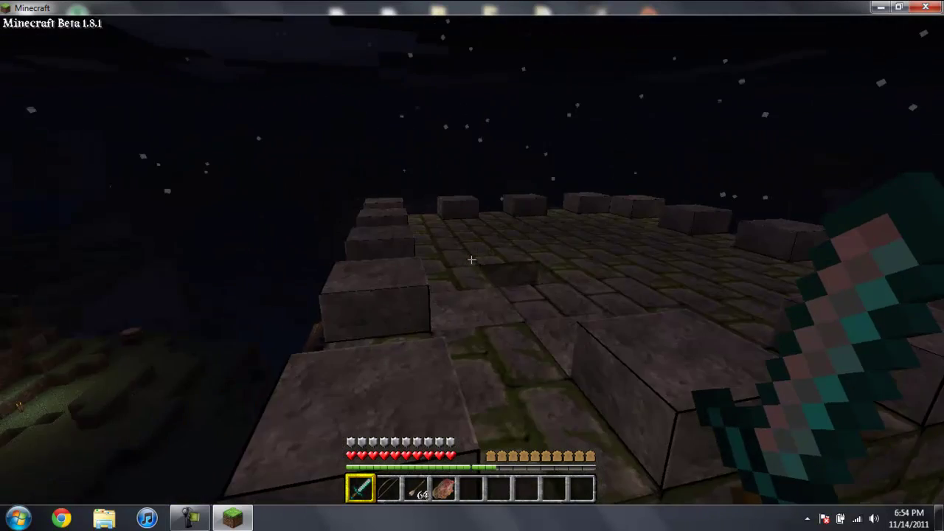
Step: Drop beside the castle wall, open the iron door and climb the ladder back up
{"action": "key", "text": "w"}
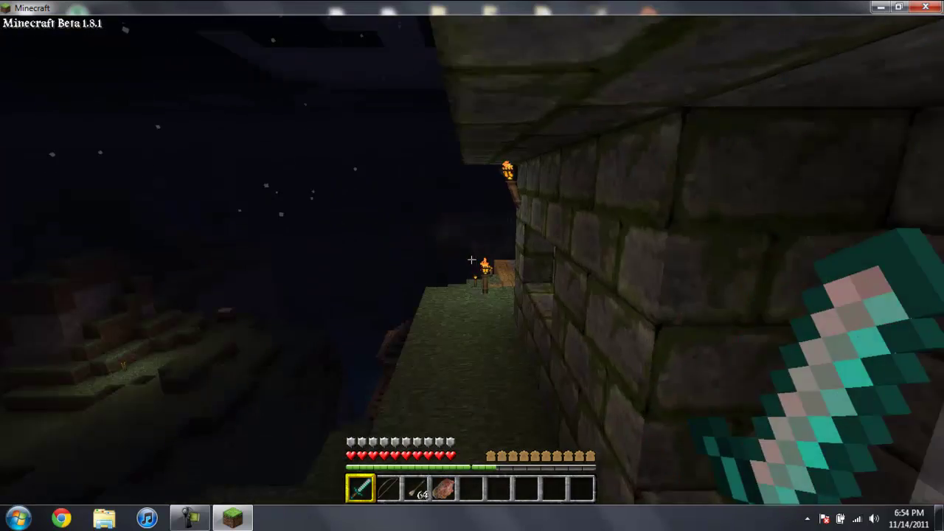
{"action": "key", "text": "w"}
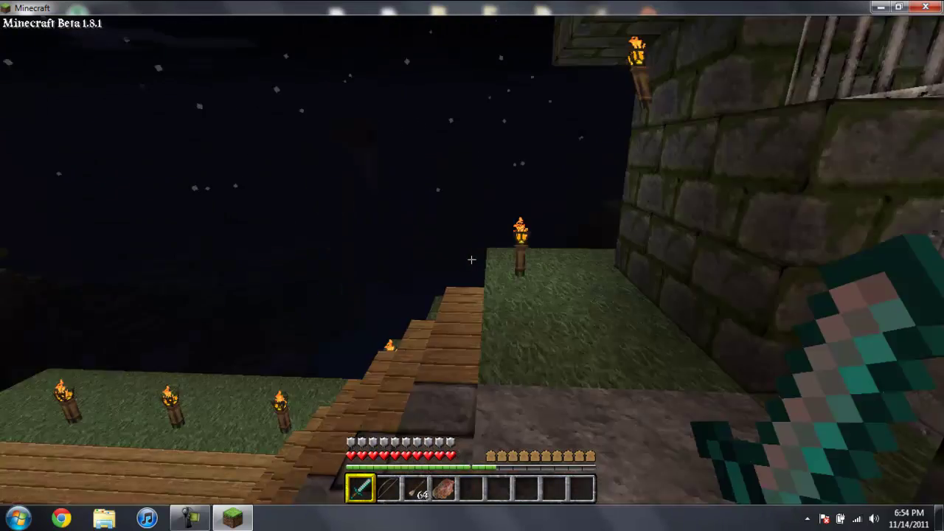
{"action": "key", "text": "w"}
{"action": "right_click", "coordinate": [471, 259]}
{"action": "key", "text": "w"}
{"action": "key", "text": "w"}
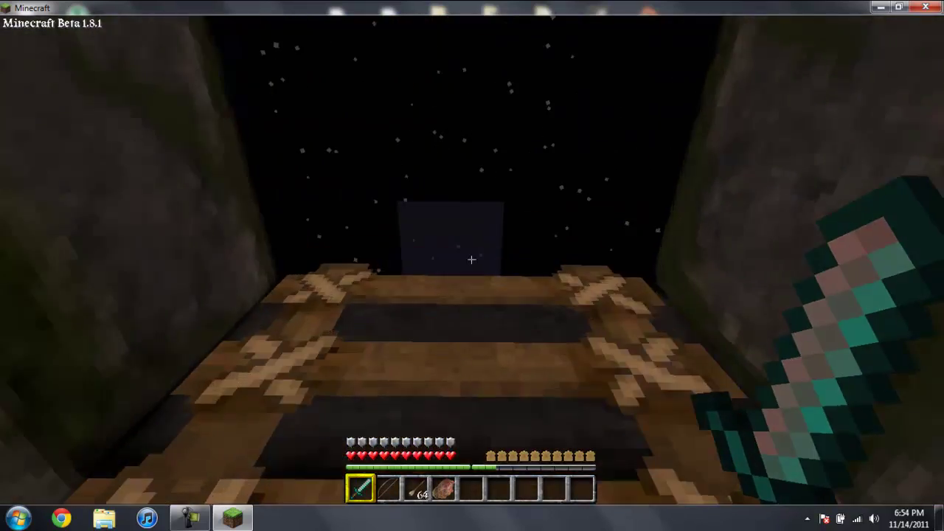
{"action": "key", "text": "w"}
{"action": "key", "text": "w"}
Step: Attack the zombie pigman and then the zombie with the sword
{"action": "left_click", "coordinate": [472, 259]}
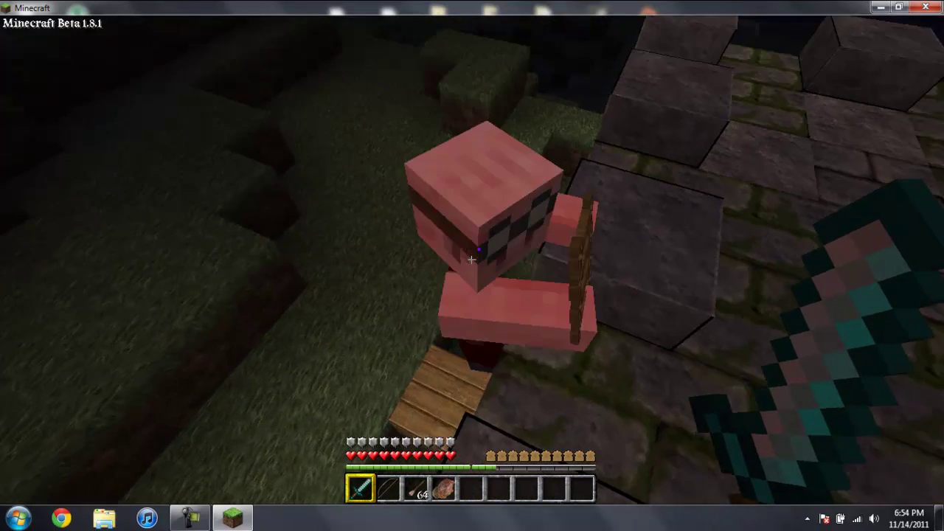
{"action": "left_click", "coordinate": [472, 259]}
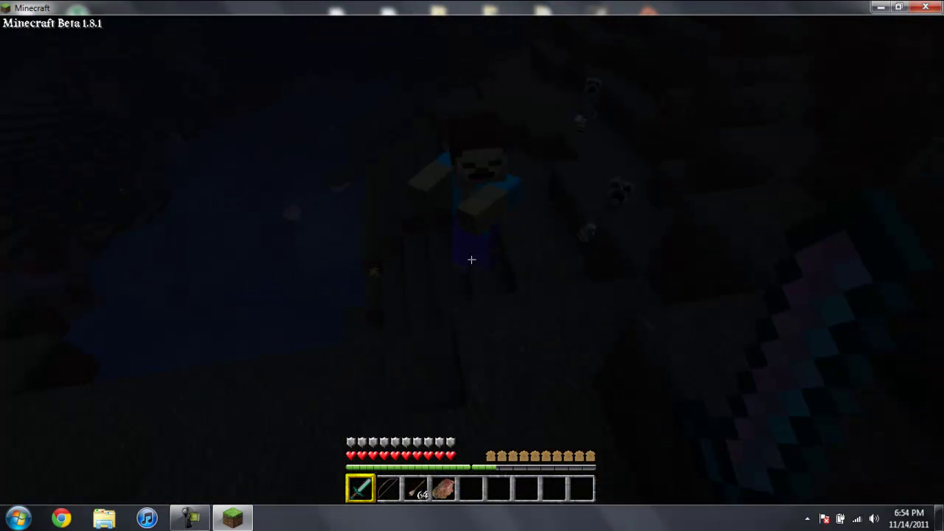
{"action": "left_click", "coordinate": [473, 260]}
{"action": "left_click", "coordinate": [473, 260]}
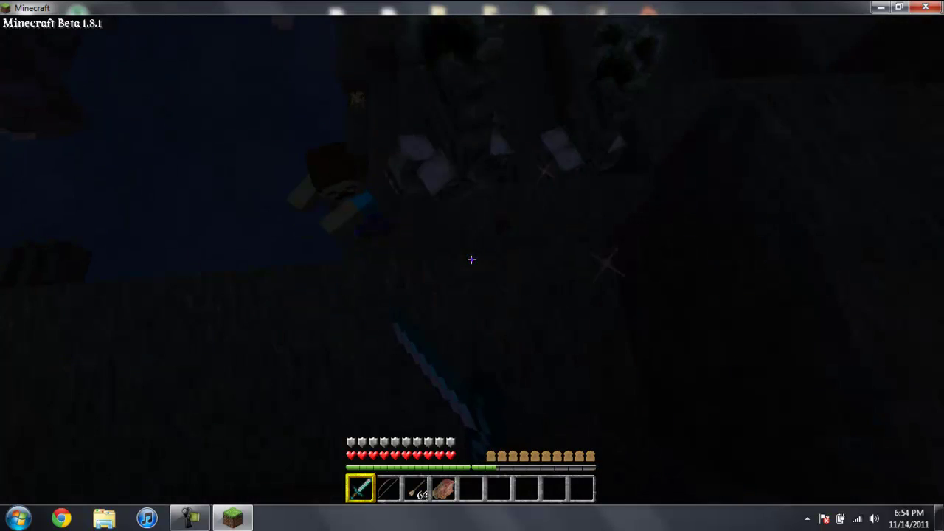
Step: Walk back to the castle and along its wall
{"action": "key", "text": "w"}
{"action": "key", "text": "w"}
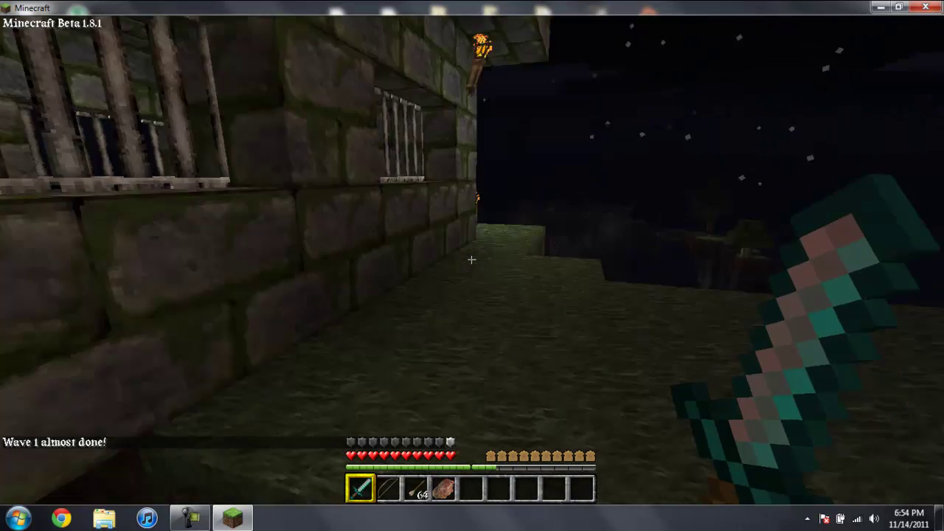
{"action": "key", "text": "w"}
{"action": "key", "text": "w"}
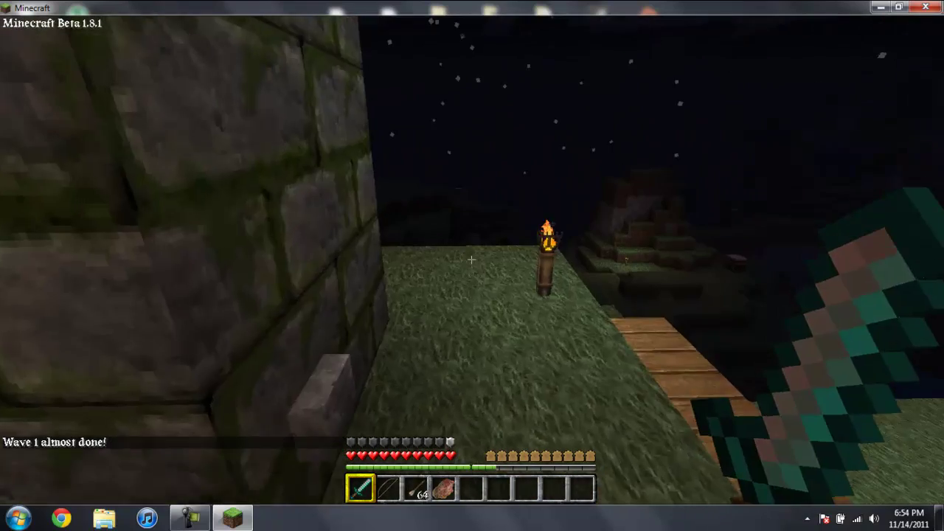
{"action": "key", "text": "w"}
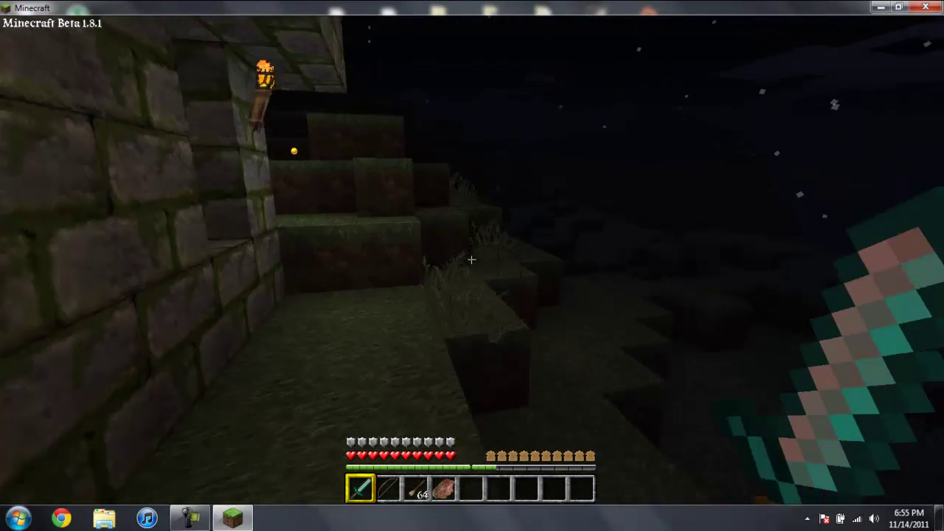
{"action": "key", "text": "w"}
{"action": "key", "text": "w"}
{"action": "key", "text": "w"}
{"action": "key", "text": "w"}
Step: Kill the skeleton, save and quit to the title screen, and close Minecraft
{"action": "left_click", "coordinate": [472, 260]}
{"action": "left_click", "coordinate": [472, 259]}
{"action": "key", "text": "w"}
{"action": "key", "text": "Escape"}
{"action": "left_click", "coordinate": [464, 293]}
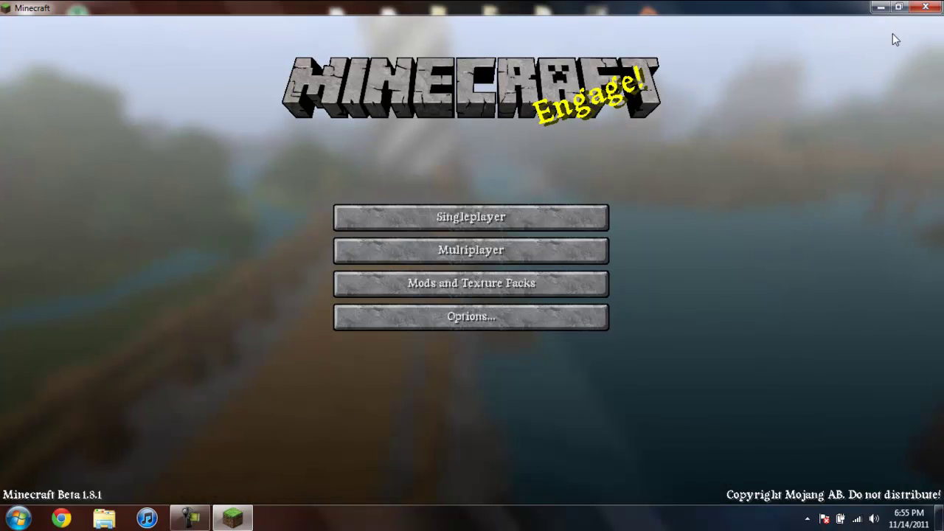
{"action": "left_click", "coordinate": [939, 8]}
{"action": "left_click", "coordinate": [186, 517]}
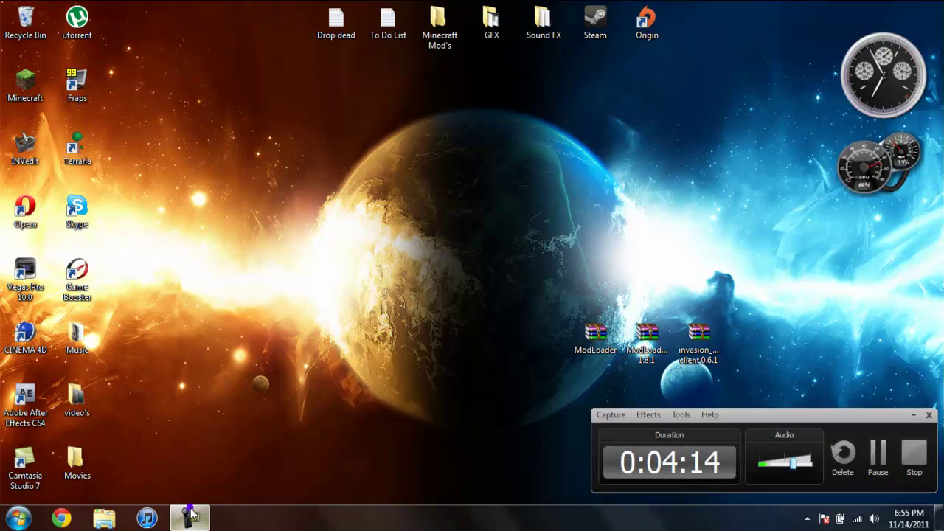
{"action": "left_click", "coordinate": [877, 451]}
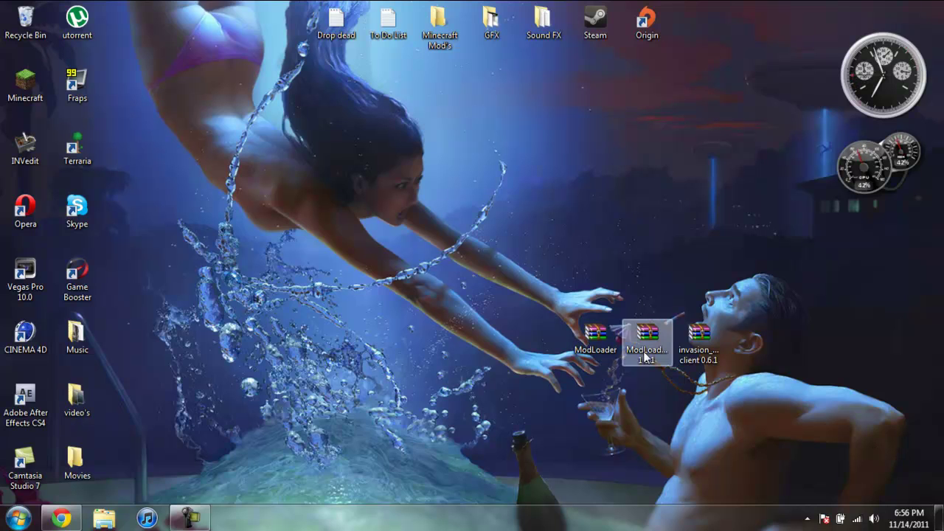
{"action": "double_click", "coordinate": [649, 354]}
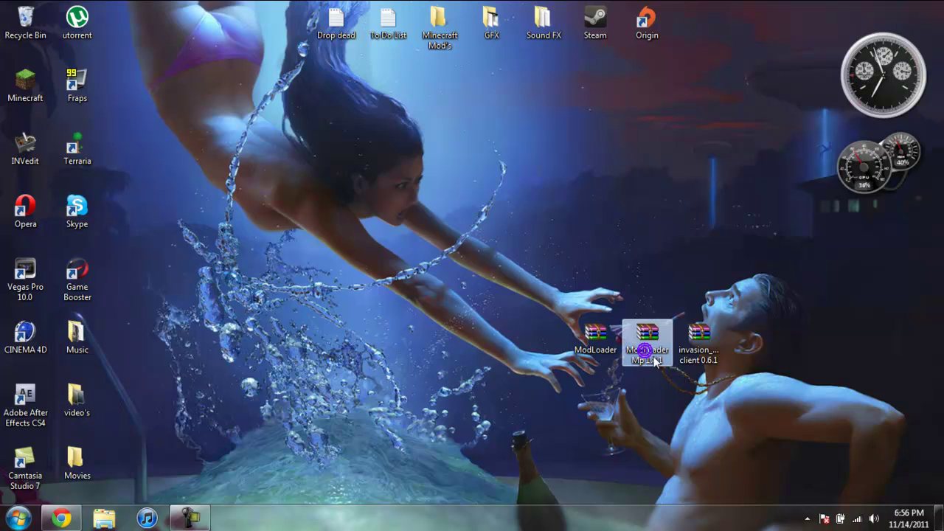
{"action": "left_click", "coordinate": [690, 365]}
Step: Bring the Invasion Mod forum topic back into view
{"action": "left_click", "coordinate": [62, 518]}
{"action": "left_click", "coordinate": [236, 8]}
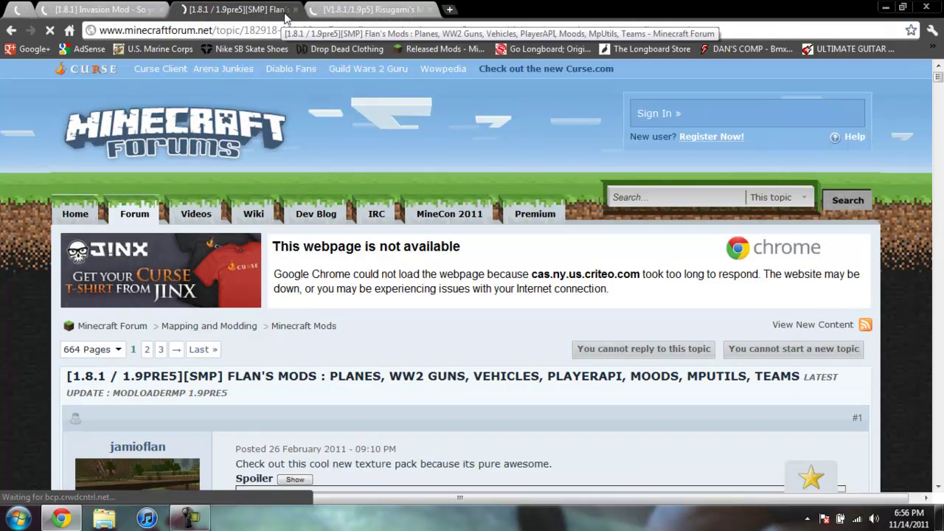
{"action": "left_click", "coordinate": [362, 7]}
{"action": "left_click", "coordinate": [131, 9]}
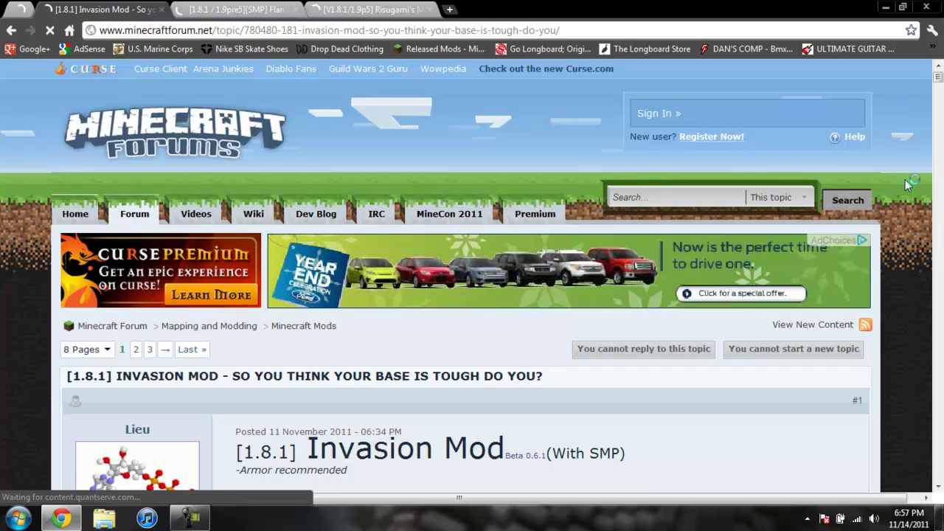
Step: Scroll down to the Download and Installation section with the Invasion Mod Client 0.6.1 link
{"action": "scroll", "coordinate": [908, 184], "scroll_direction": "down", "scroll_amount": 12}
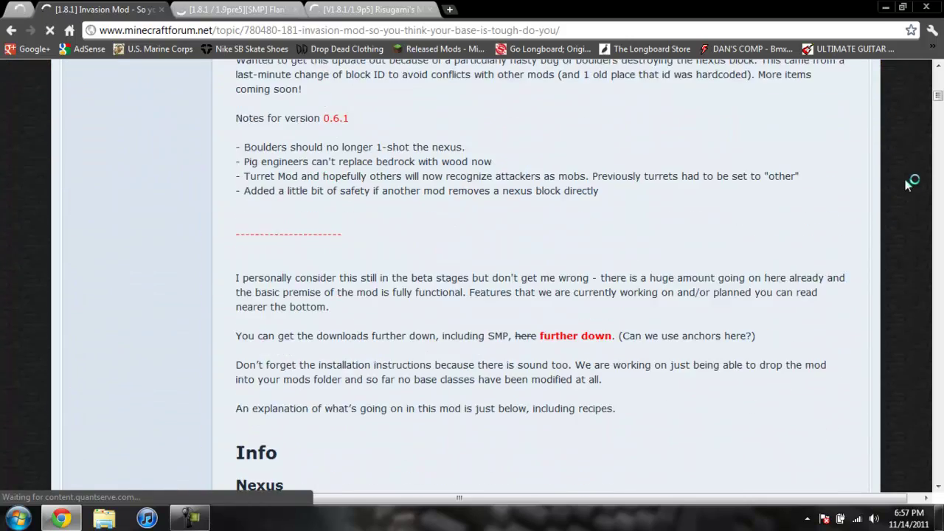
{"action": "scroll", "coordinate": [907, 184], "scroll_direction": "down", "scroll_amount": 12}
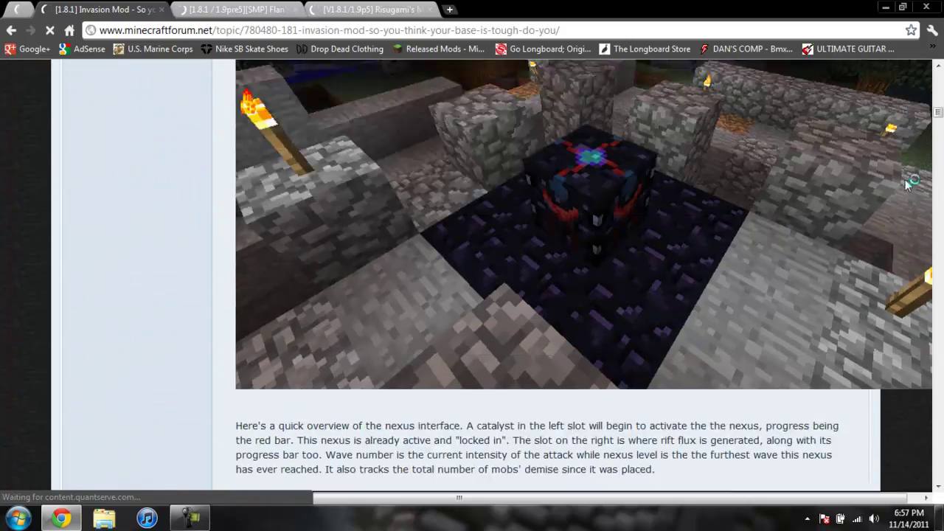
{"action": "scroll", "coordinate": [908, 184], "scroll_direction": "up", "scroll_amount": 1}
{"action": "scroll", "coordinate": [832, 226], "scroll_direction": "down", "scroll_amount": 6}
{"action": "scroll", "coordinate": [560, 296], "scroll_direction": "down", "scroll_amount": 1}
{"action": "scroll", "coordinate": [680, 295], "scroll_direction": "down", "scroll_amount": 7}
{"action": "scroll", "coordinate": [370, 283], "scroll_direction": "down", "scroll_amount": 9}
{"action": "scroll", "coordinate": [363, 289], "scroll_direction": "down", "scroll_amount": 9}
{"action": "scroll", "coordinate": [394, 292], "scroll_direction": "down", "scroll_amount": 10}
{"action": "scroll", "coordinate": [340, 221], "scroll_direction": "down", "scroll_amount": 3}
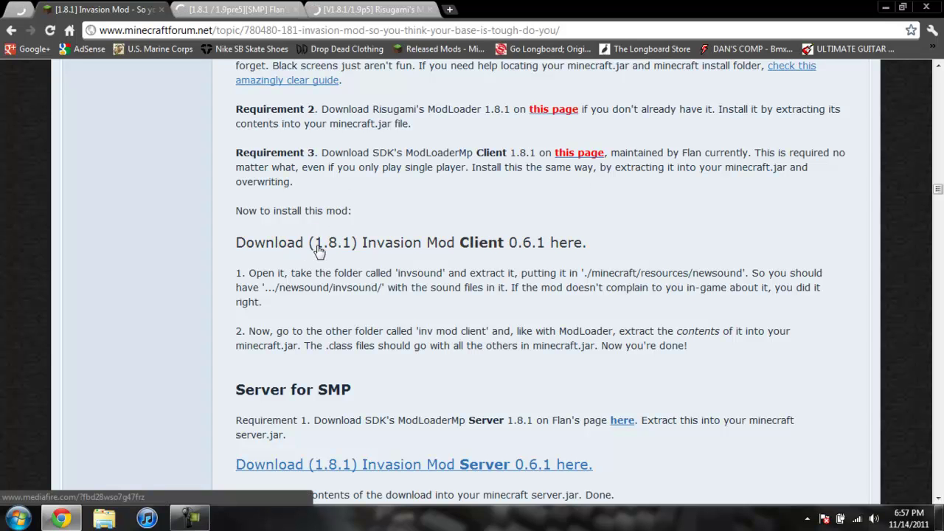
{"action": "scroll", "coordinate": [472, 164], "scroll_direction": "down", "scroll_amount": 2}
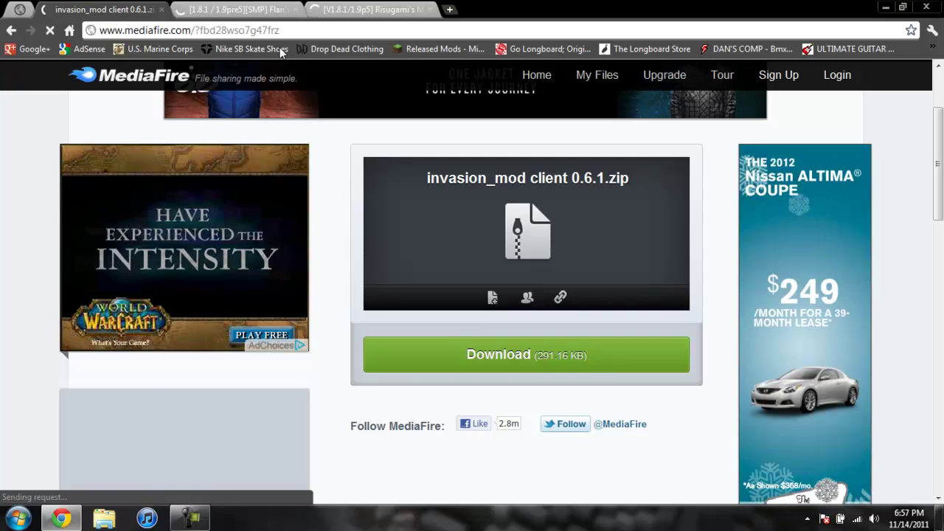
Step: Open the MediaFire download for client ModLoaderMp 1.8.1.zip from Flan's Mods topic
{"action": "left_click", "coordinate": [265, 13]}
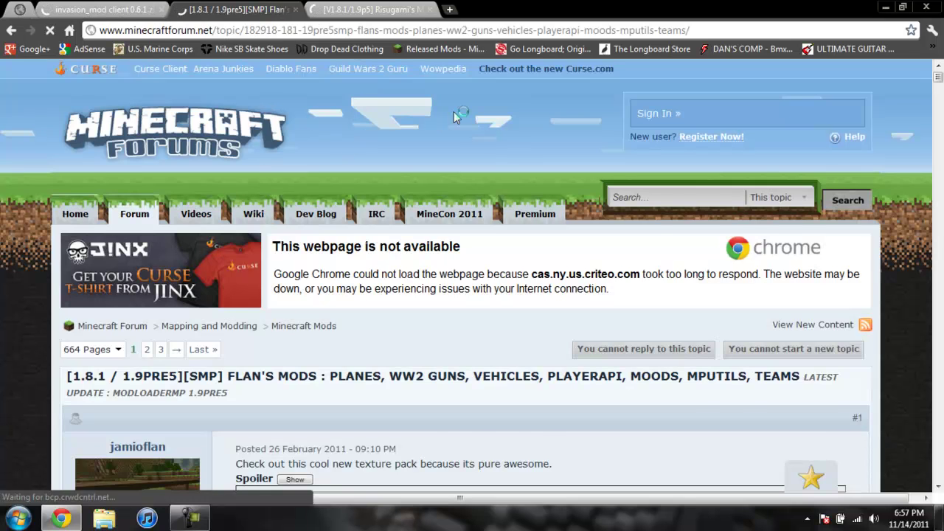
{"action": "scroll", "coordinate": [454, 117], "scroll_direction": "down", "scroll_amount": 3}
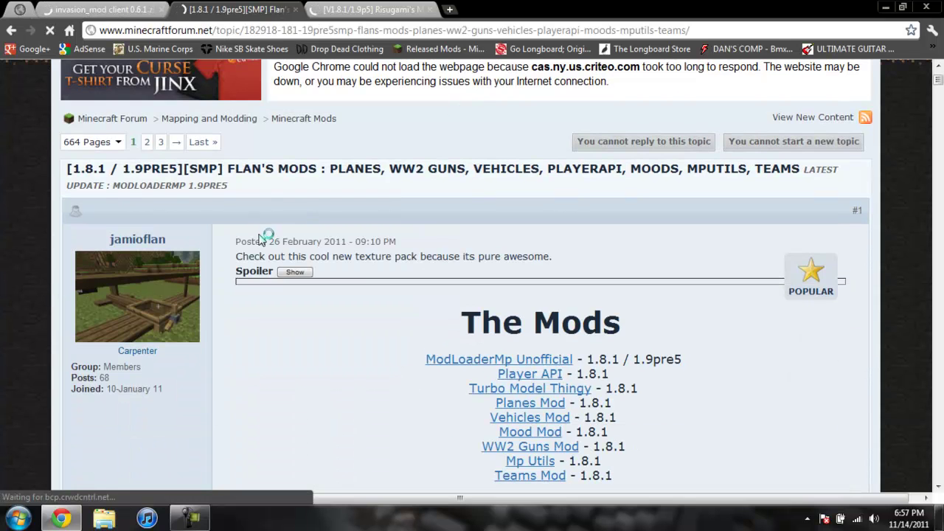
{"action": "scroll", "coordinate": [514, 191], "scroll_direction": "down", "scroll_amount": 2}
{"action": "left_click", "coordinate": [498, 224]}
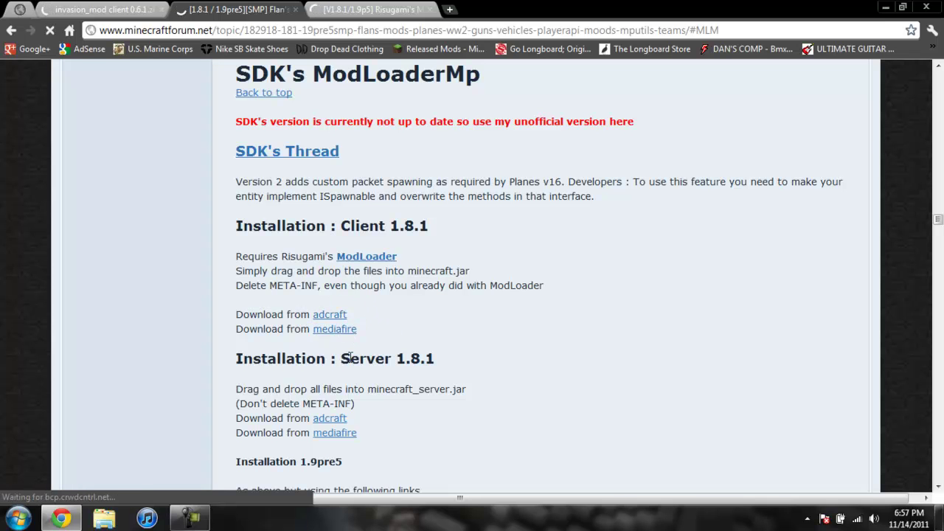
{"action": "left_click", "coordinate": [336, 332]}
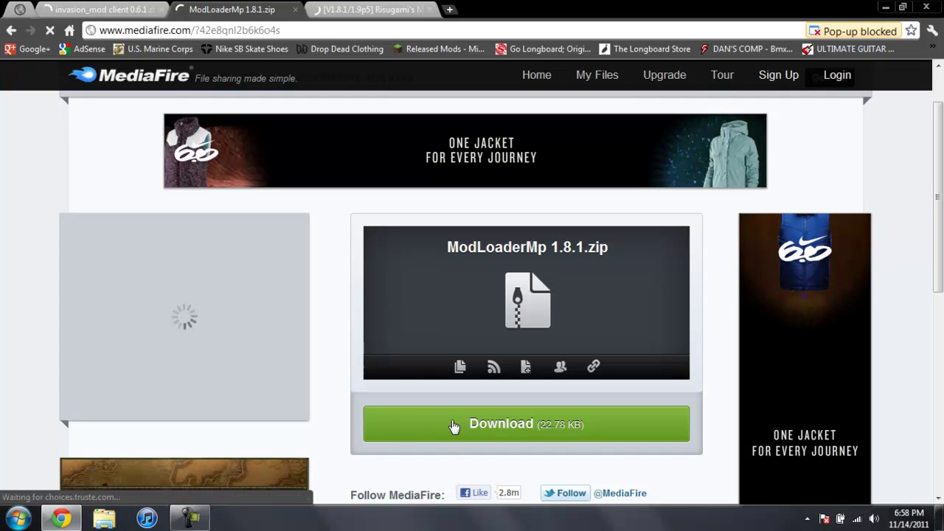
Step: Scroll Risugami's topic to the ModLoader Beta 1.8.1 downloads, then close Chrome
{"action": "left_click", "coordinate": [345, 13]}
{"action": "scroll", "coordinate": [413, 155], "scroll_direction": "down", "scroll_amount": 5}
{"action": "scroll", "coordinate": [413, 147], "scroll_direction": "up", "scroll_amount": 5}
{"action": "scroll", "coordinate": [413, 222], "scroll_direction": "down", "scroll_amount": 20}
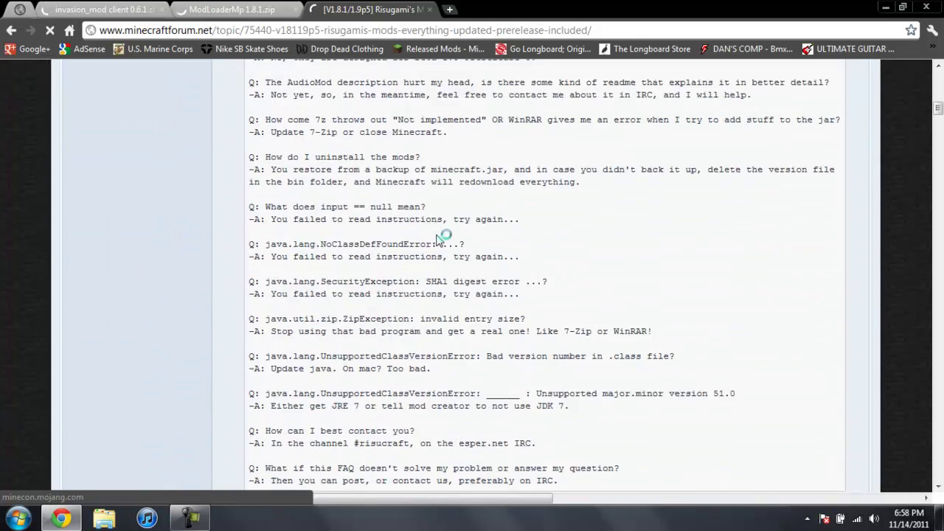
{"action": "scroll", "coordinate": [437, 234], "scroll_direction": "down", "scroll_amount": 5}
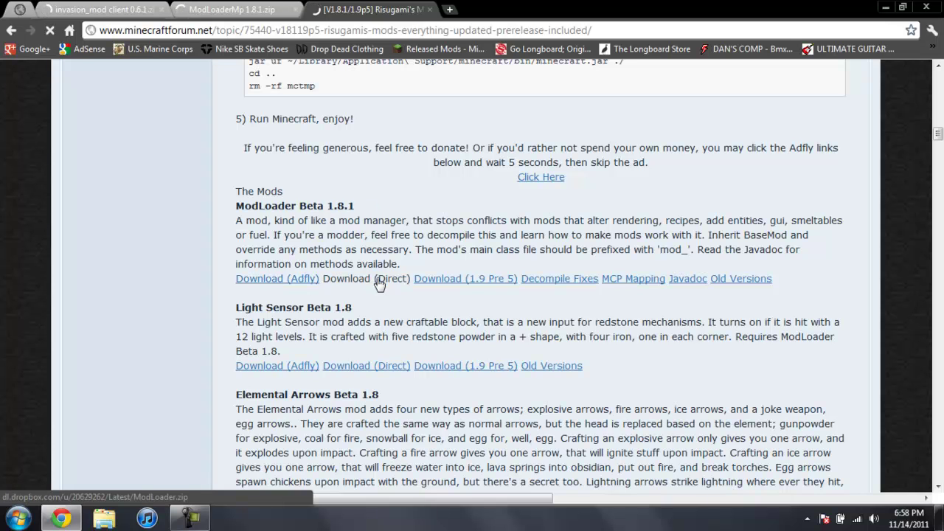
{"action": "left_click", "coordinate": [926, 8]}
Step: Search %appdata%, go to Roaming\.minecraft\bin, and select the minecraft jar file
{"action": "left_click", "coordinate": [19, 518]}
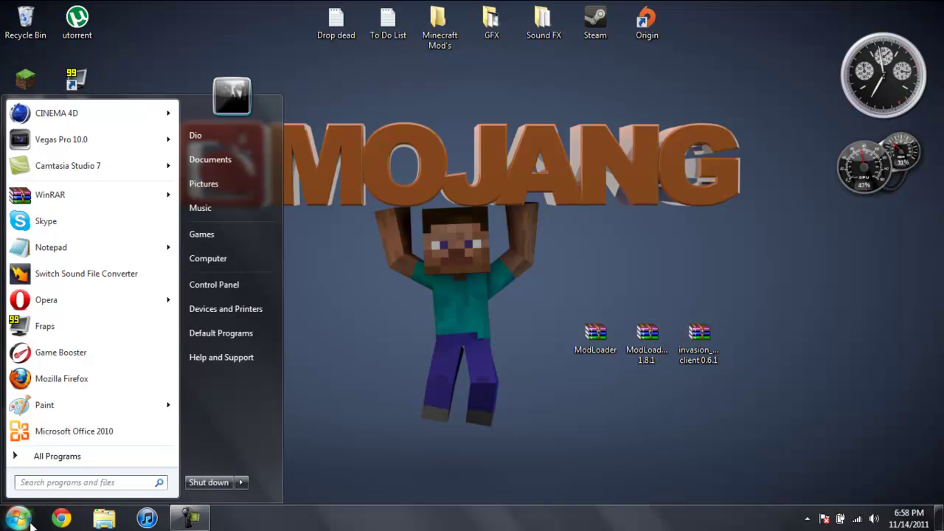
{"action": "type", "text": "%appdata%"}
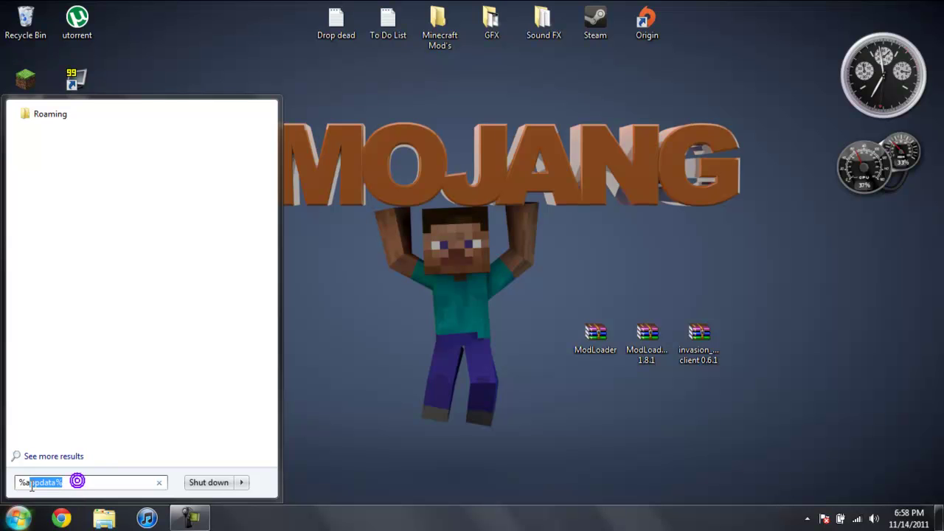
{"action": "left_click", "coordinate": [53, 120]}
{"action": "double_click", "coordinate": [277, 193]}
{"action": "double_click", "coordinate": [278, 195]}
{"action": "left_click", "coordinate": [278, 269]}
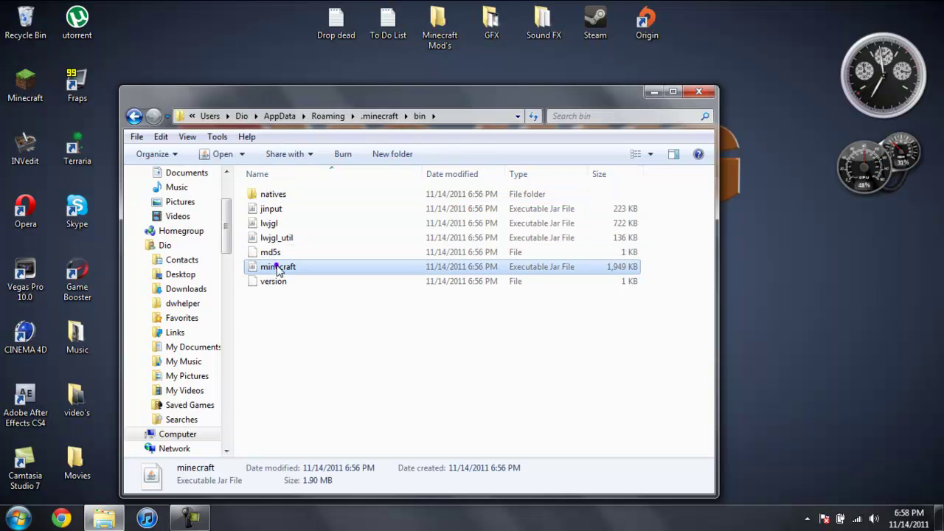
Step: Open minecraft.jar in WinRAR and dock its window to the left half of the screen
{"action": "right_click", "coordinate": [277, 270]}
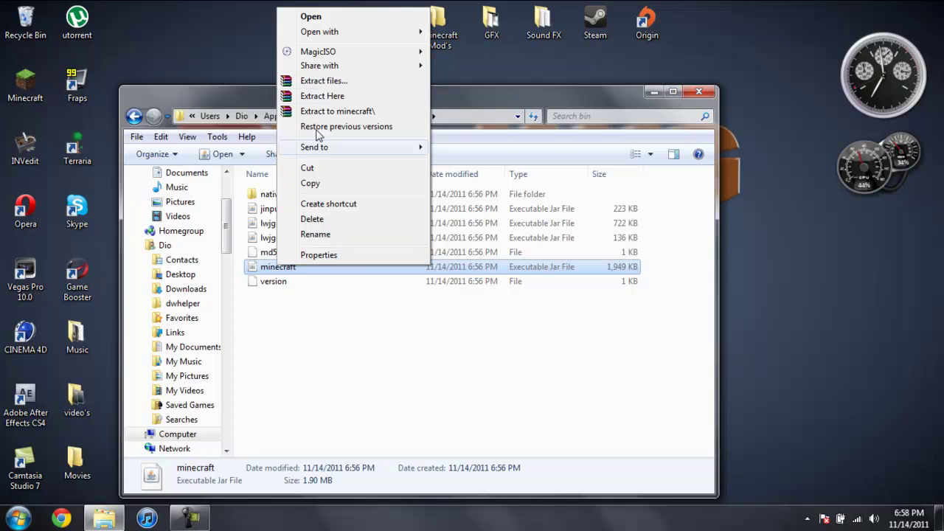
{"action": "mouse_move", "coordinate": [382, 36]}
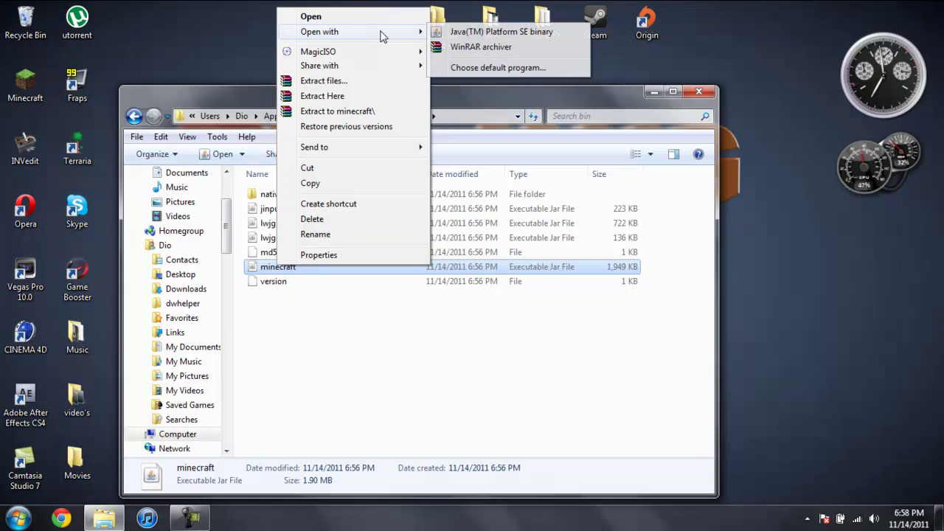
{"action": "left_click", "coordinate": [479, 47]}
{"action": "left_click", "coordinate": [518, 91]}
{"action": "left_click", "coordinate": [652, 93]}
{"action": "left_click_drag", "start_coordinate": [627, 116], "coordinate": [4, 129]}
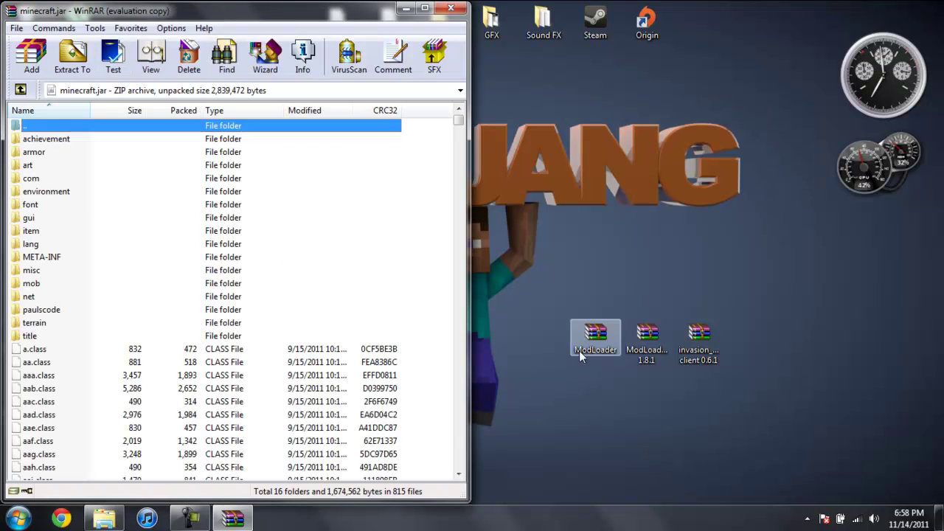
Step: Copy the ModLoader class files from ModLoader.zip into minecraft.jar
{"action": "double_click", "coordinate": [582, 347]}
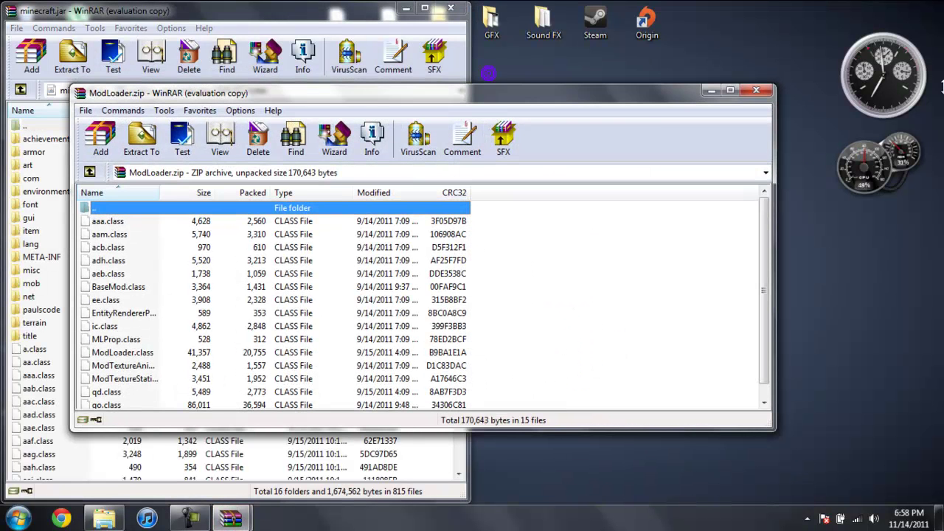
{"action": "left_click_drag", "start_coordinate": [413, 93], "coordinate": [943, 258]}
{"action": "mouse_move", "coordinate": [564, 401]}
{"action": "left_mouse_down"}
{"action": "mouse_move", "coordinate": [586, 265]}
{"action": "mouse_move", "coordinate": [585, 140]}
{"action": "left_mouse_up"}
{"action": "mouse_move", "coordinate": [609, 252]}
{"action": "left_mouse_down"}
{"action": "mouse_move", "coordinate": [362, 264]}
{"action": "mouse_move", "coordinate": [310, 380]}
{"action": "left_mouse_up"}
{"action": "left_click", "coordinate": [263, 375]}
{"action": "left_click", "coordinate": [922, 8]}
Step: Copy the eight ModLoaderMp 1.8.1 class files into minecraft.jar
{"action": "left_click", "coordinate": [647, 339]}
{"action": "double_click", "coordinate": [647, 340]}
{"action": "key", "text": "super+Right"}
{"action": "left_click_drag", "start_coordinate": [625, 357], "coordinate": [605, 148]}
{"action": "mouse_move", "coordinate": [605, 218]}
{"action": "left_mouse_down"}
{"action": "mouse_move", "coordinate": [440, 191]}
{"action": "mouse_move", "coordinate": [260, 414]}
{"action": "left_mouse_up"}
{"action": "left_click", "coordinate": [248, 375]}
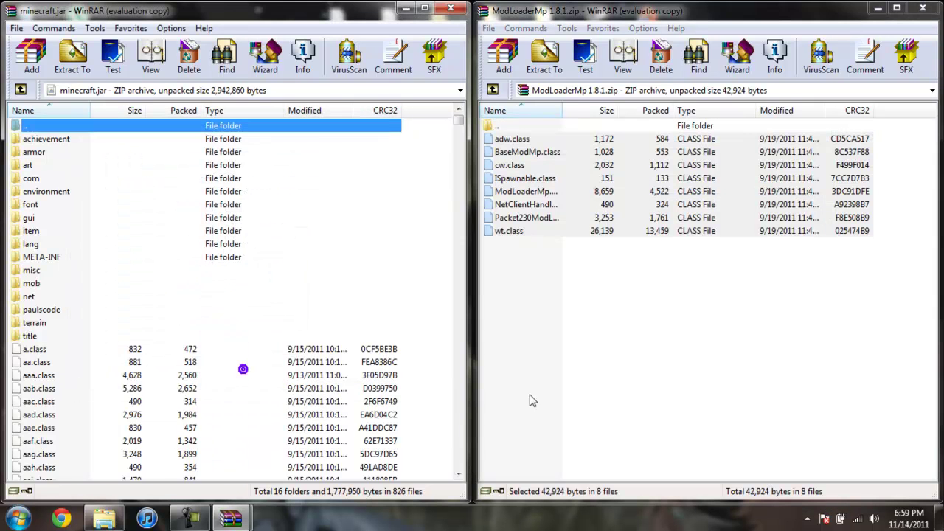
{"action": "left_click", "coordinate": [924, 7]}
Step: Copy everything in invasion_mod client 0.6.1.zip's 'invasion mod client' folder into minecraft.jar
{"action": "double_click", "coordinate": [697, 340]}
{"action": "key", "text": "super+Right"}
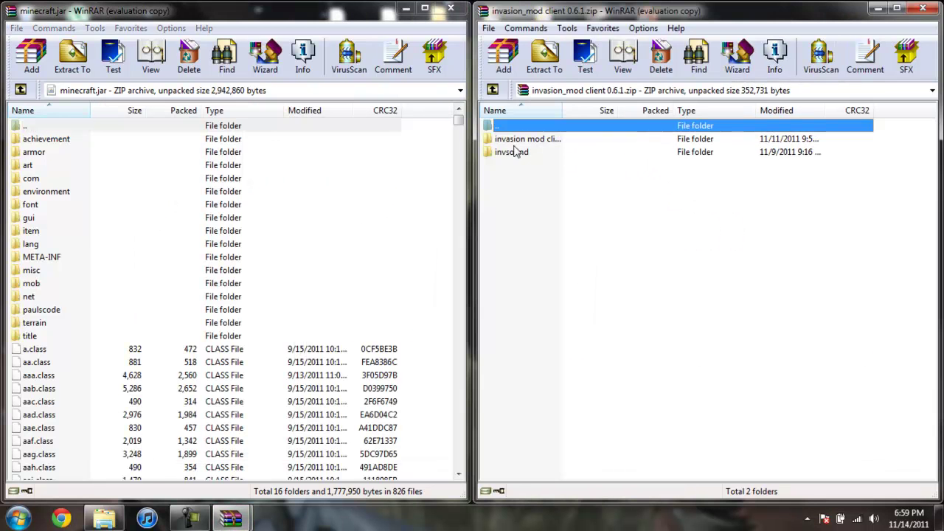
{"action": "double_click", "coordinate": [521, 140]}
{"action": "left_click", "coordinate": [516, 140]}
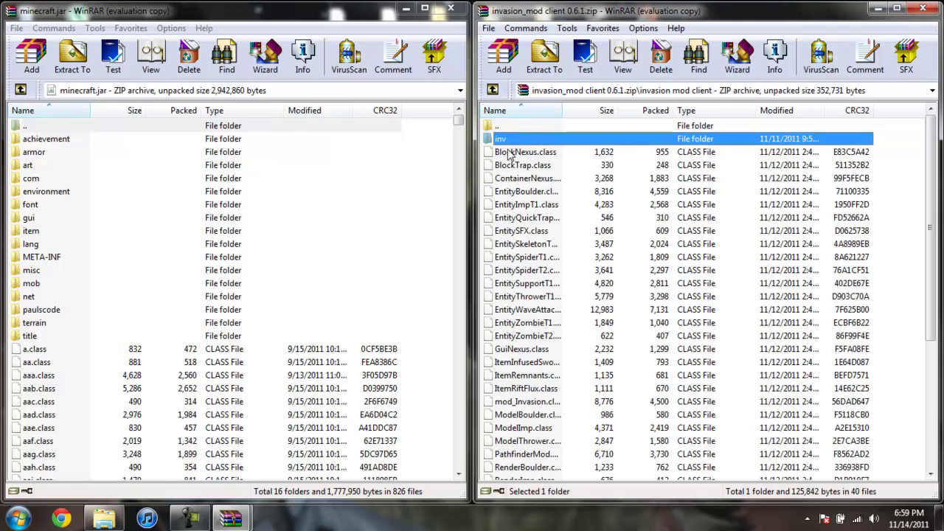
{"action": "left_click_drag", "start_coordinate": [926, 140], "coordinate": [922, 440]}
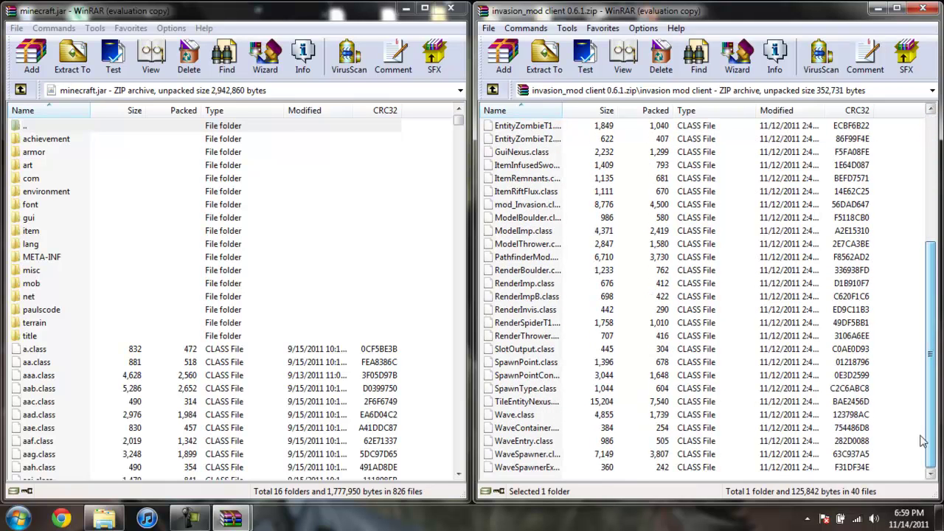
{"action": "left_click", "coordinate": [516, 469], "text": "shift"}
{"action": "mouse_move", "coordinate": [617, 388]}
{"action": "left_mouse_down"}
{"action": "mouse_move", "coordinate": [525, 151]}
{"action": "mouse_move", "coordinate": [313, 250]}
{"action": "mouse_move", "coordinate": [240, 430]}
{"action": "left_mouse_up"}
{"action": "left_click", "coordinate": [246, 371]}
Step: Delete the META-INF folder from minecraft.jar and close the archive
{"action": "left_click", "coordinate": [493, 90]}
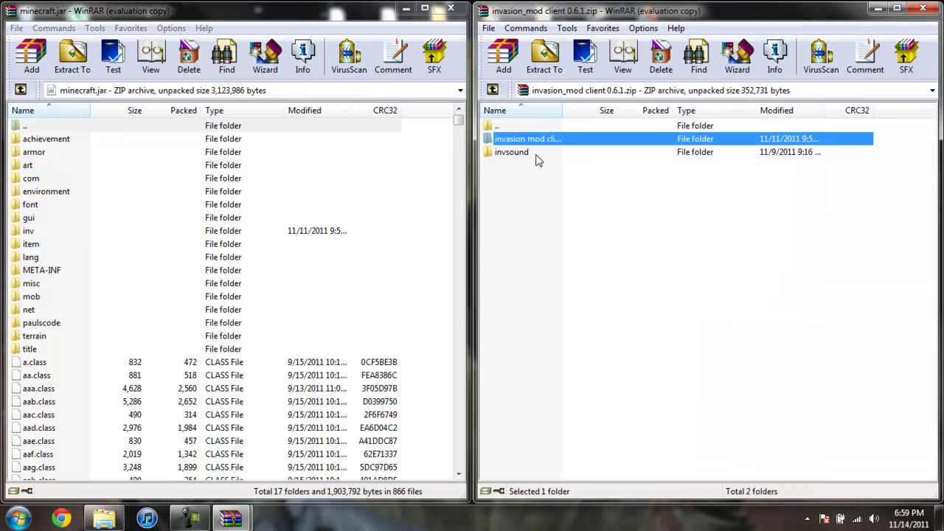
{"action": "left_click", "coordinate": [51, 273]}
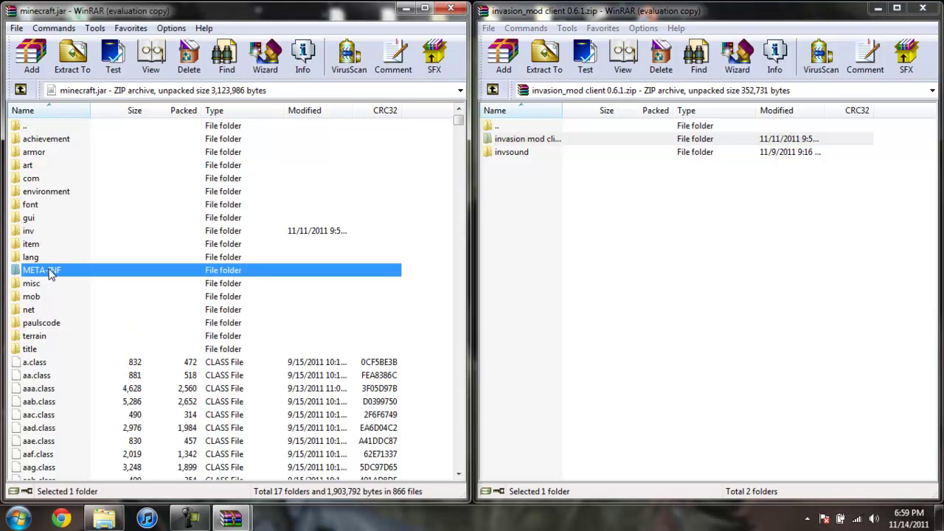
{"action": "right_click", "coordinate": [46, 273]}
{"action": "left_click", "coordinate": [118, 97]}
{"action": "left_click", "coordinate": [462, 308]}
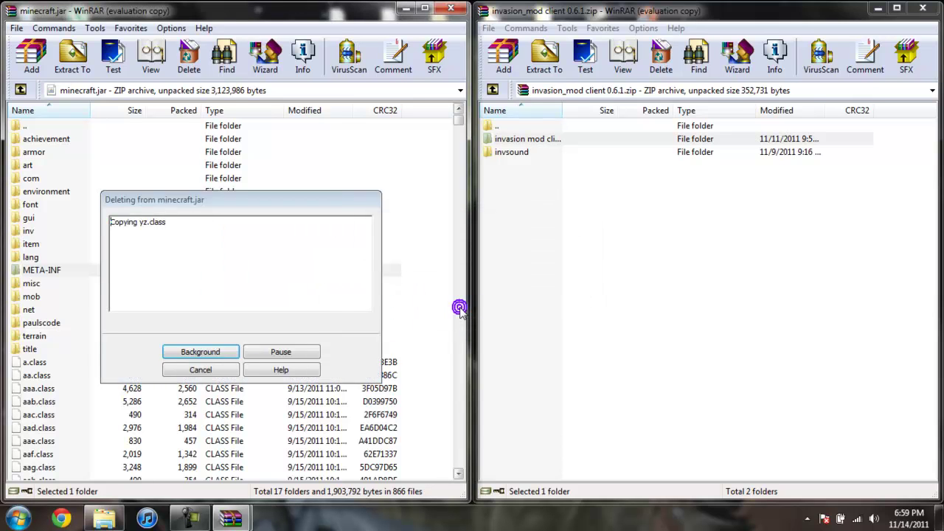
{"action": "left_click", "coordinate": [447, 9]}
Step: Copy the invsound folder from the Invasion Mod archive into .minecraft\resources\newsound
{"action": "left_click", "coordinate": [104, 519]}
{"action": "key", "text": "super+Left"}
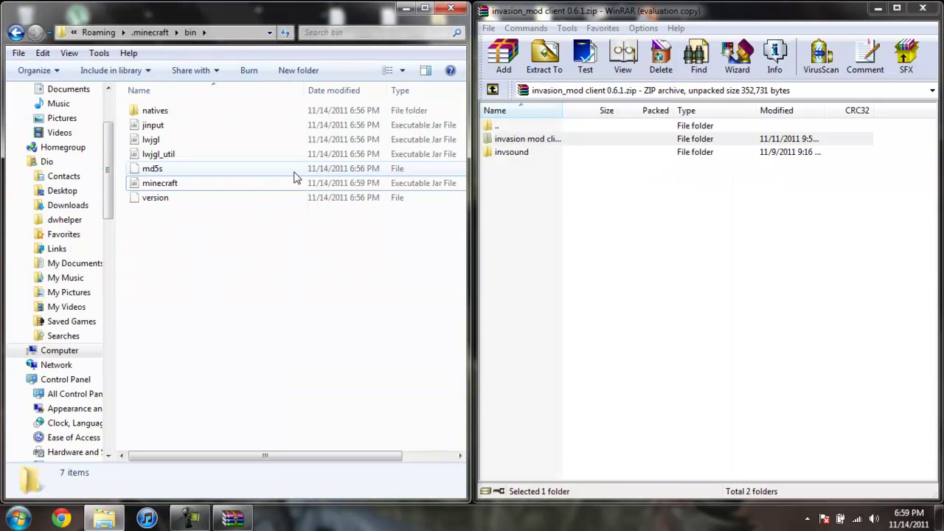
{"action": "left_click", "coordinate": [15, 32]}
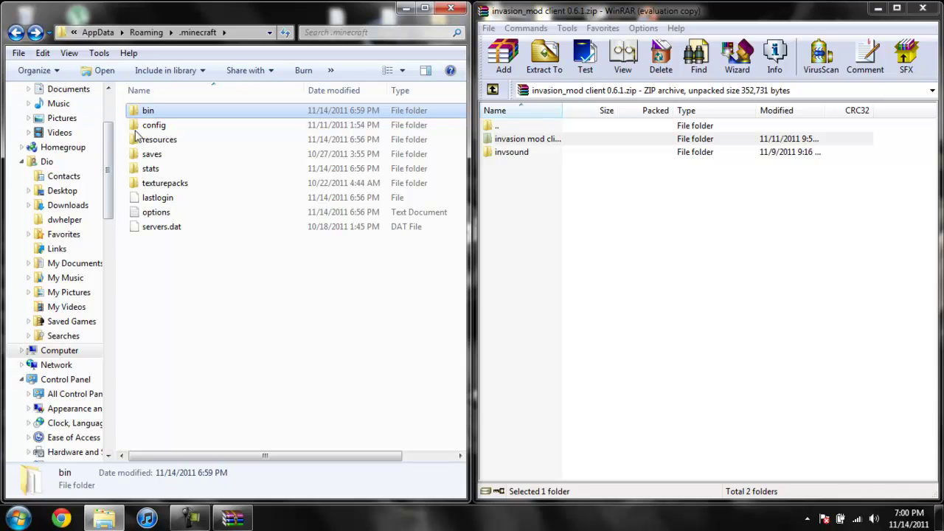
{"action": "double_click", "coordinate": [164, 141]}
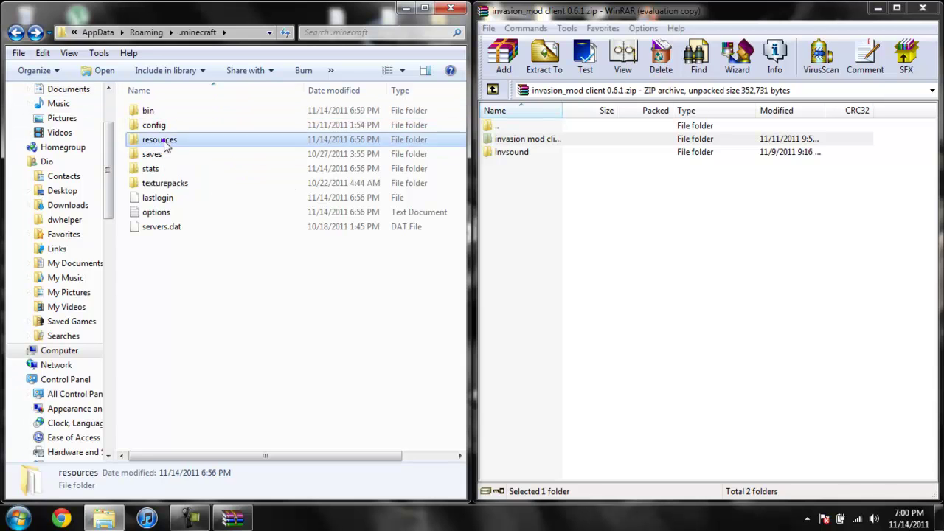
{"action": "double_click", "coordinate": [174, 114]}
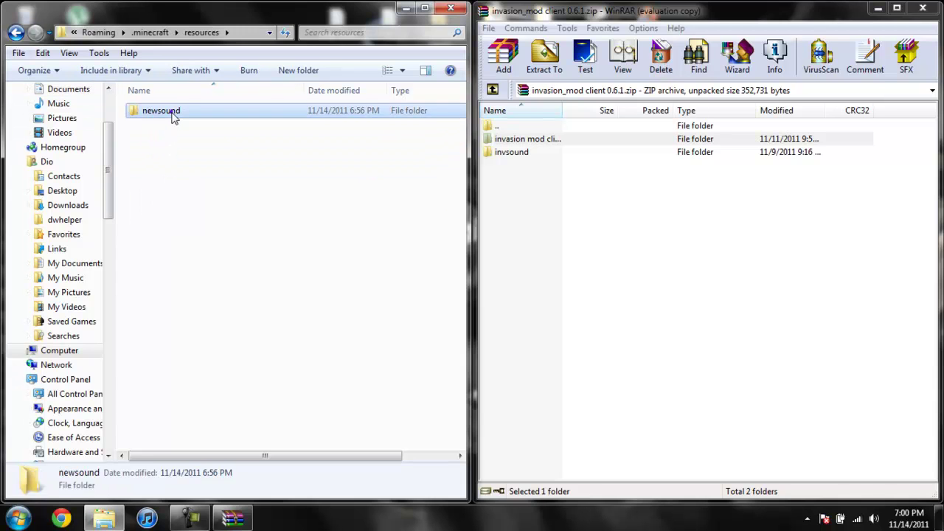
{"action": "mouse_move", "coordinate": [537, 152]}
{"action": "left_mouse_down"}
{"action": "mouse_move", "coordinate": [542, 160]}
{"action": "mouse_move", "coordinate": [432, 228]}
{"action": "mouse_move", "coordinate": [284, 197]}
{"action": "left_mouse_up"}
Step: Close the Explorer window and the invasion_mod archive window
{"action": "left_click", "coordinate": [15, 32]}
{"action": "left_click", "coordinate": [15, 32]}
{"action": "left_click", "coordinate": [459, 7]}
{"action": "left_click", "coordinate": [923, 8]}
{"action": "key", "text": "F10"}
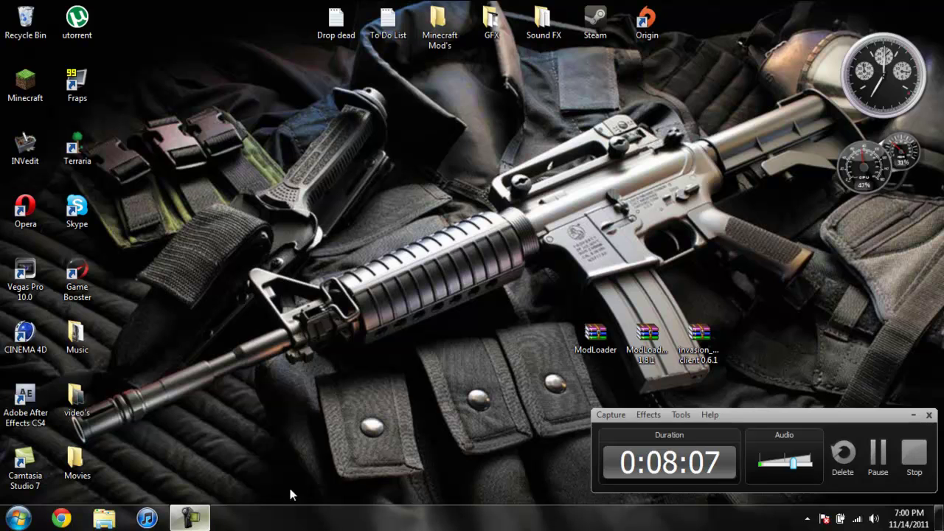